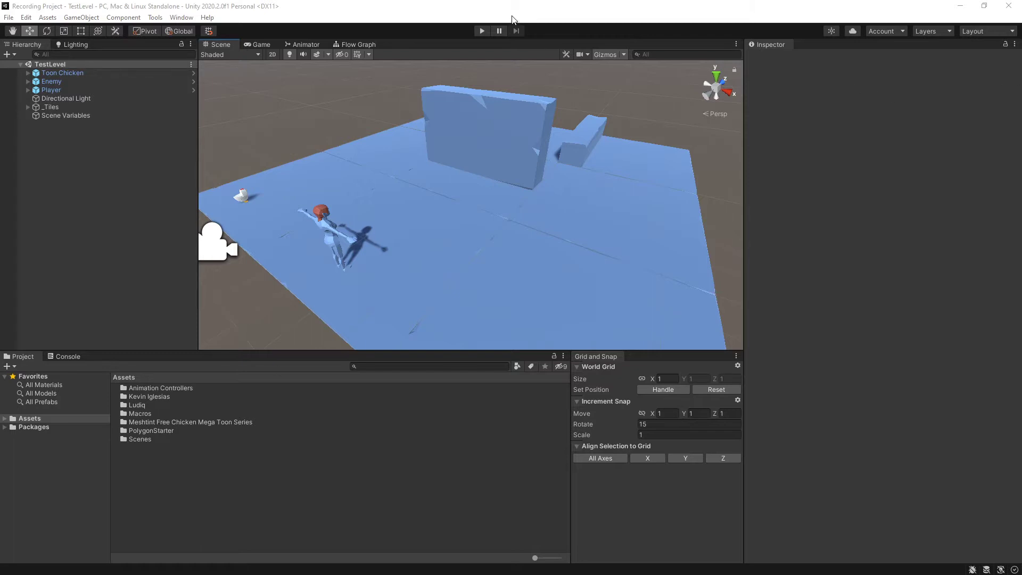
# Step: Run the TestLevel scene and turn the player character around in place to check its rotation animation
pyautogui.click(476, 32)
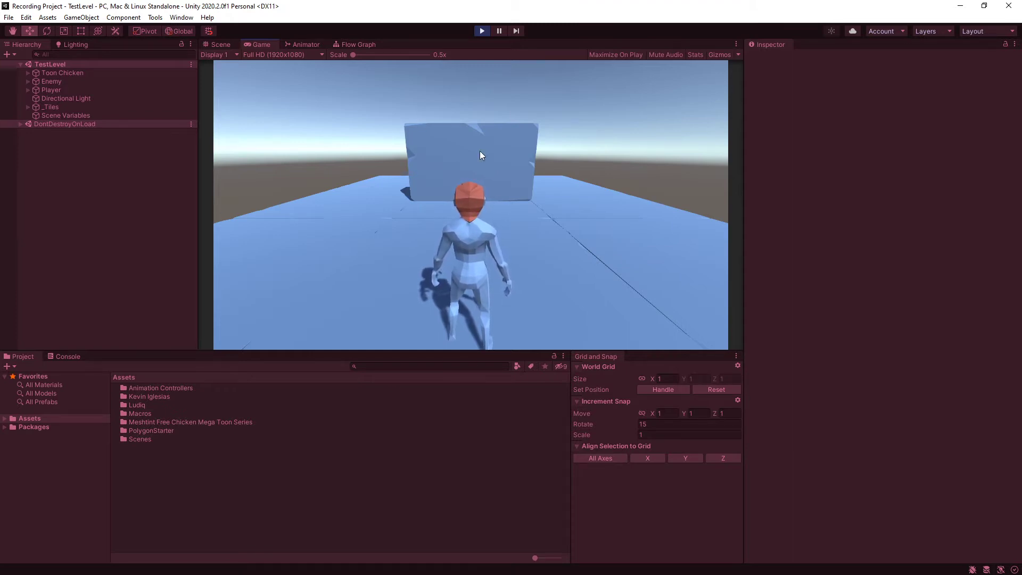
pyautogui.press('d')
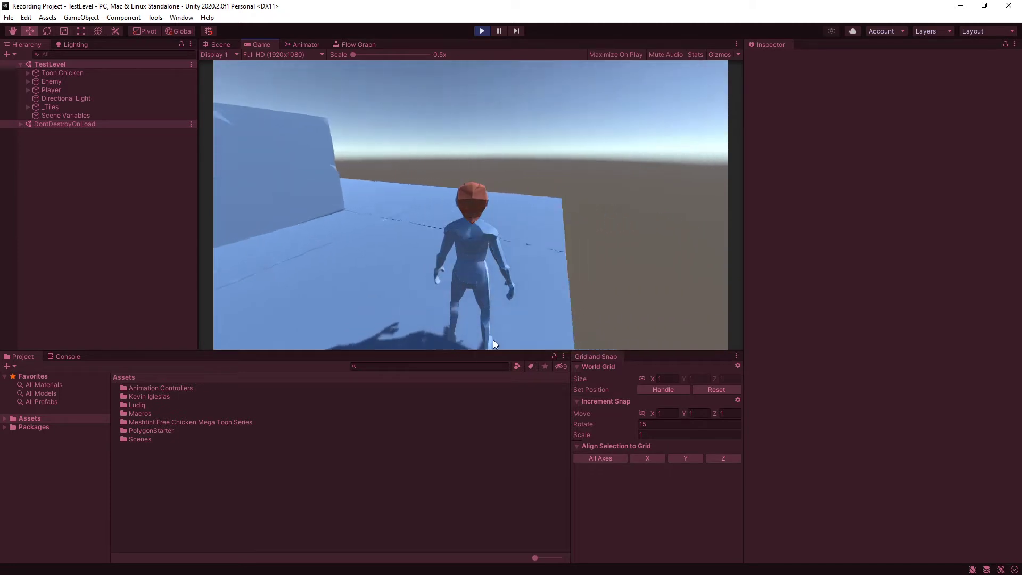
pyautogui.press('d')
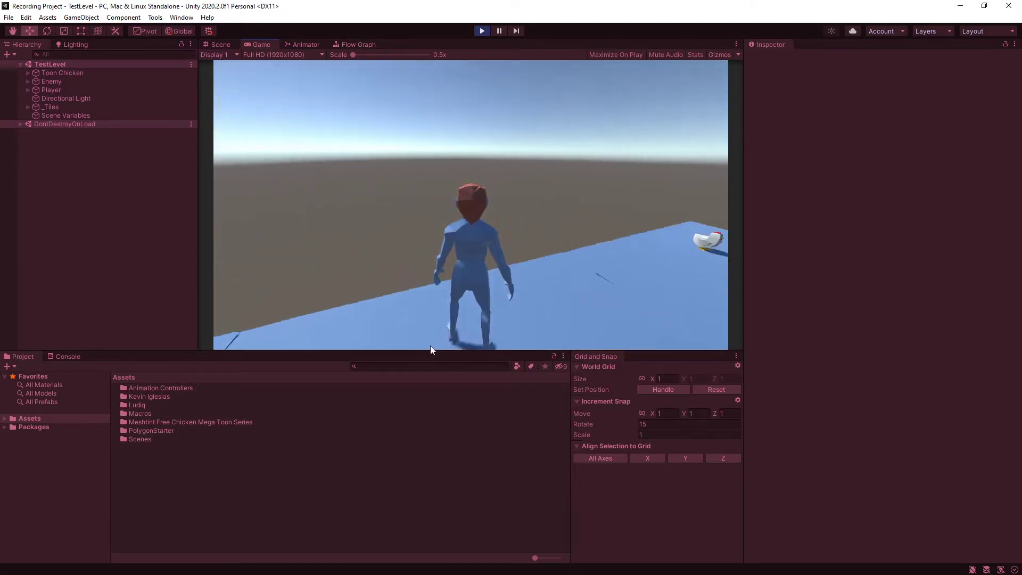
pyautogui.press('d')
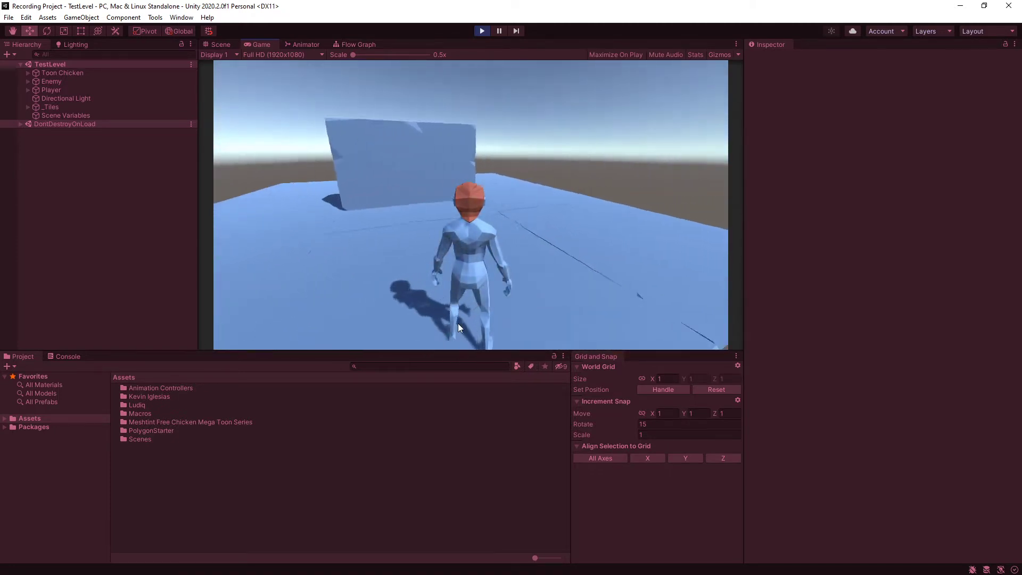
pyautogui.press('d')
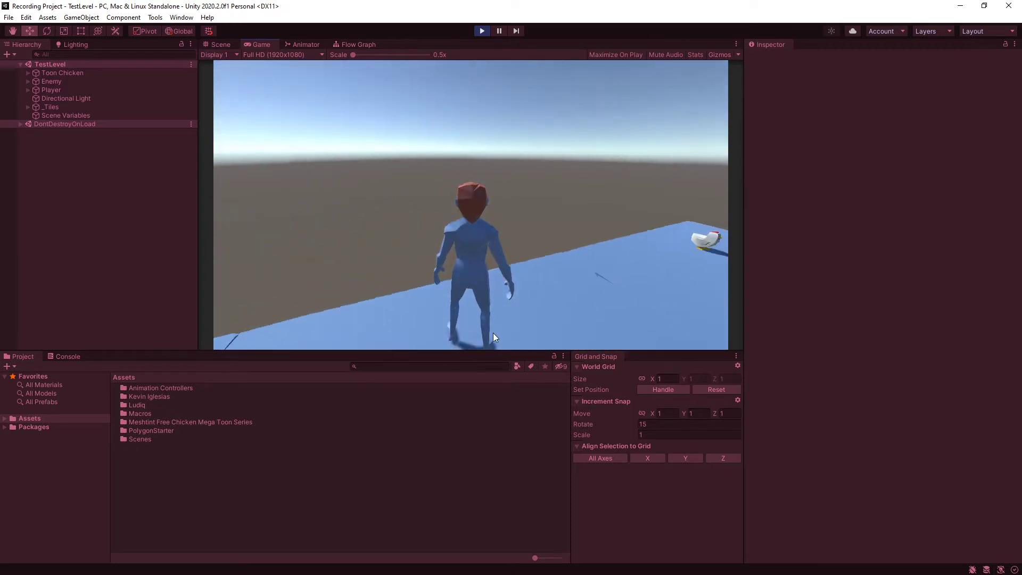
pyautogui.press('d')
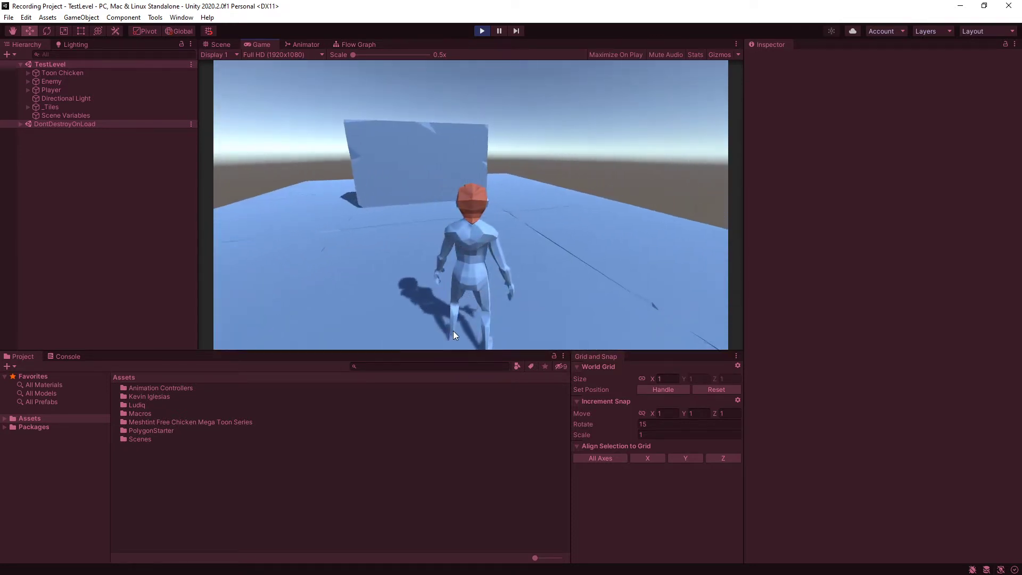
pyautogui.press('d')
pyautogui.press('a')
pyautogui.press('d')
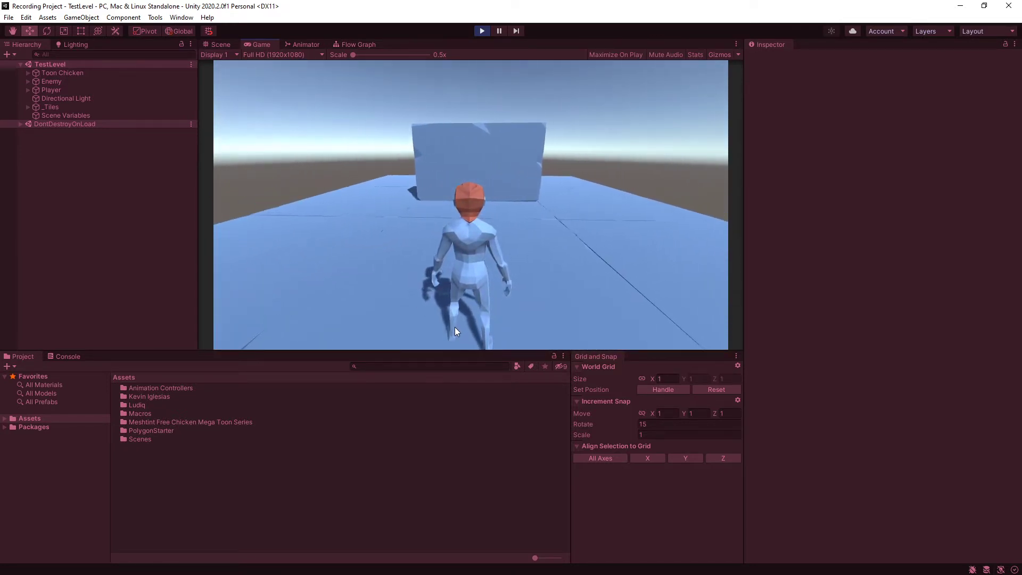
pyautogui.press('d')
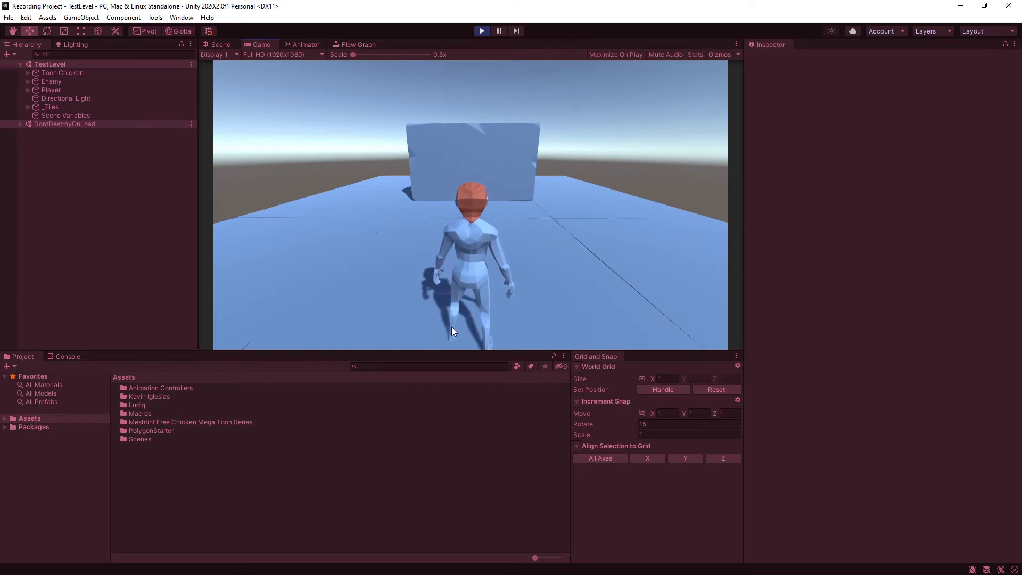
# Step: Walk the player character towards the large wall and turn it in both directions to test its movement
pyautogui.press('w')
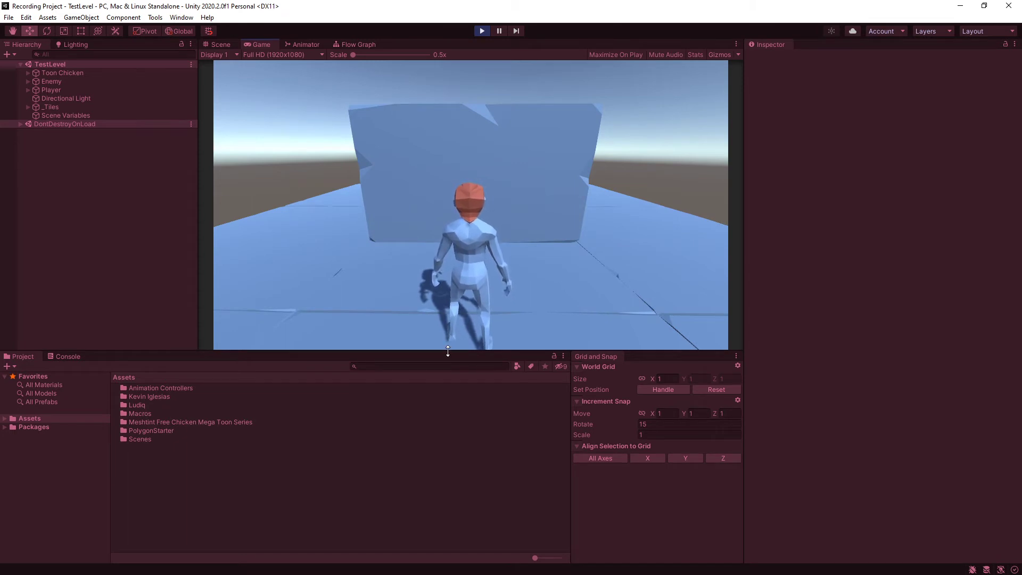
pyautogui.press('d')
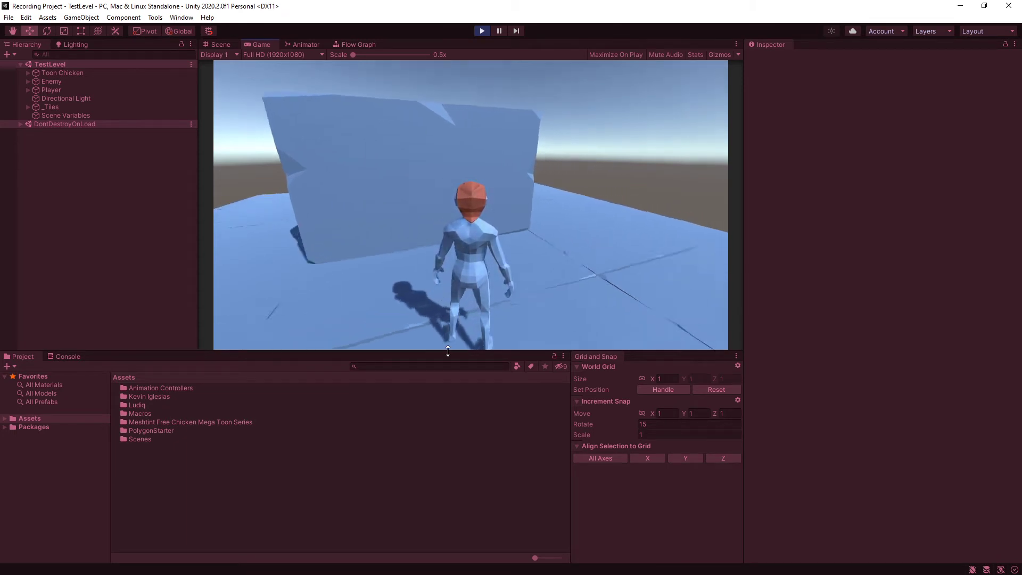
pyautogui.press('d')
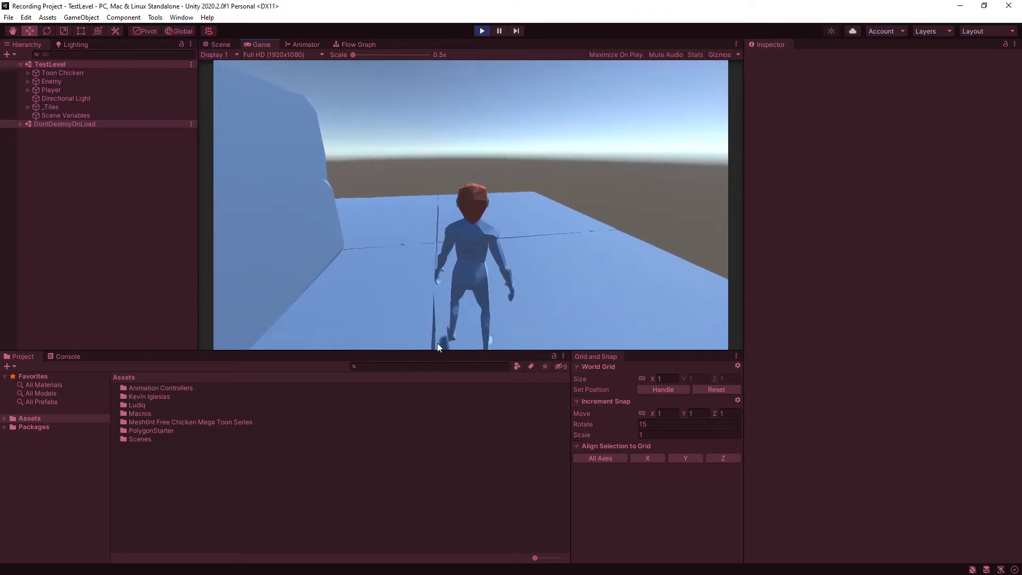
pyautogui.press('a')
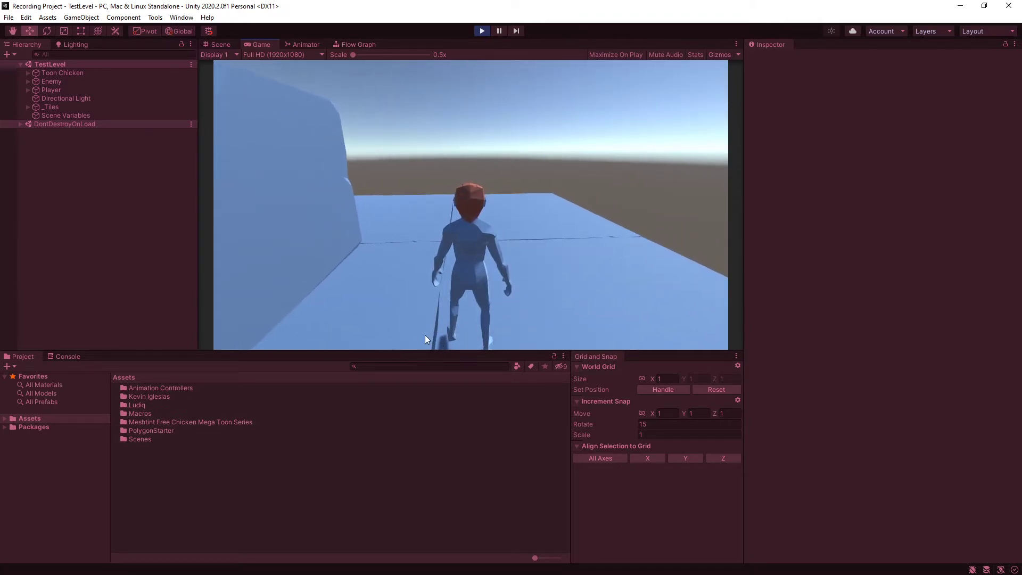
pyautogui.press('d')
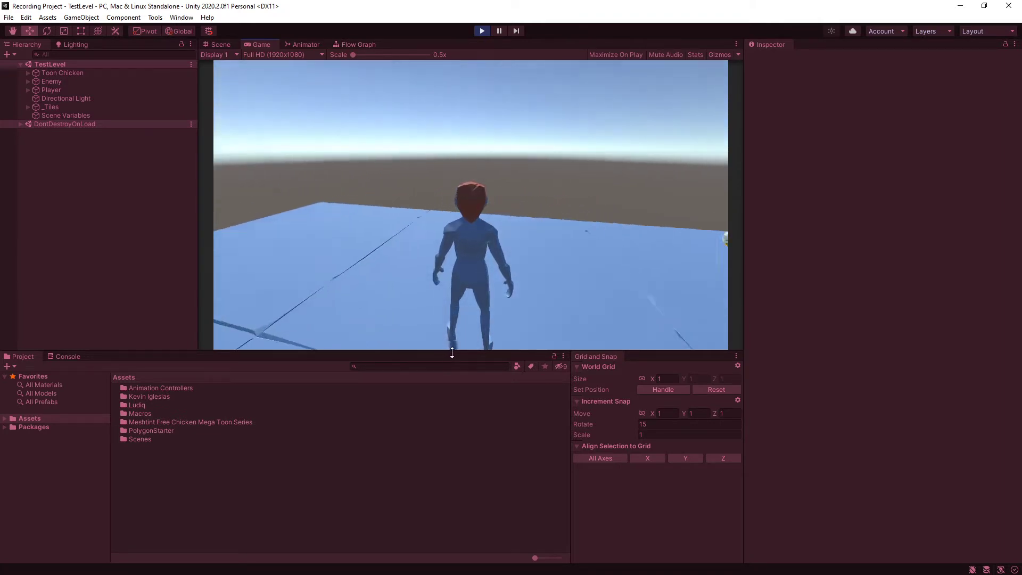
pyautogui.press('a')
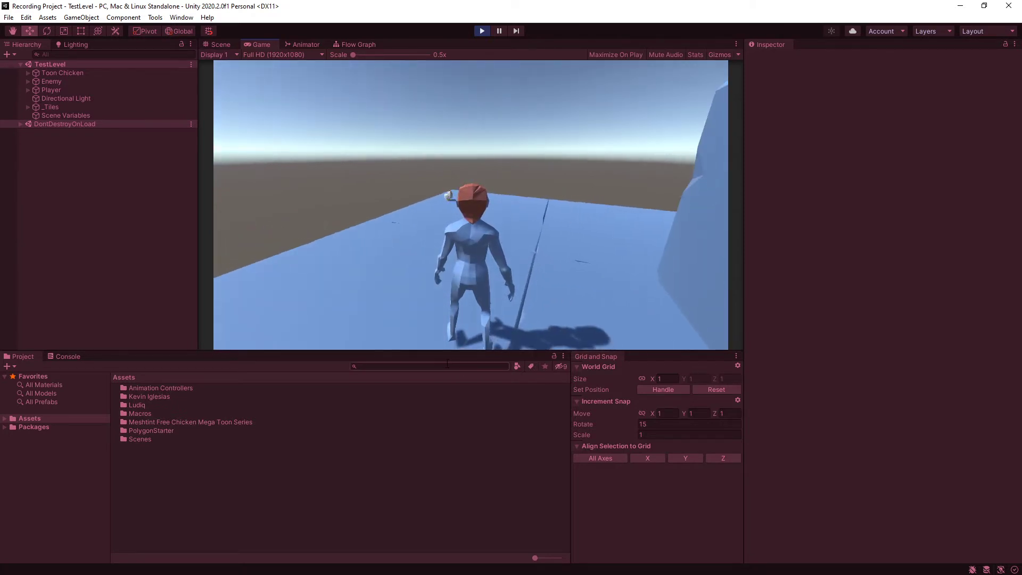
pyautogui.press('d')
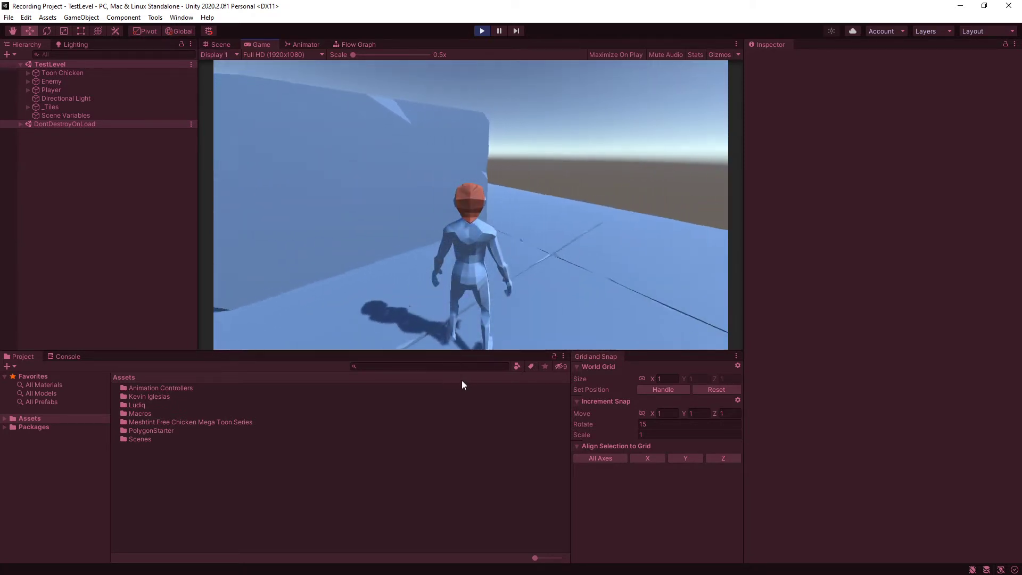
pyautogui.press('d')
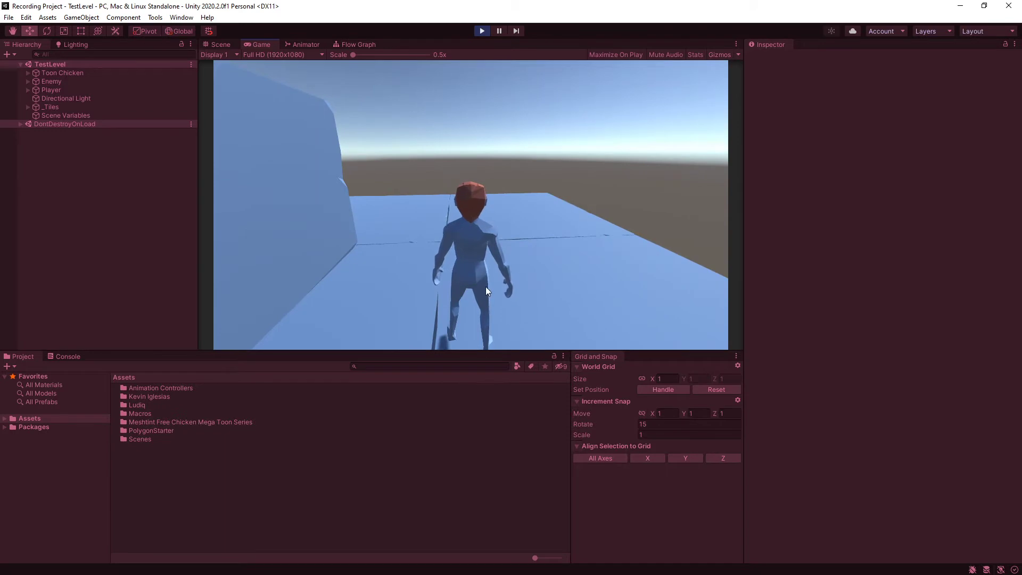
# Step: Examine the running player's feet and pose up close in the Scene view, and stop the game
pyautogui.click(219, 44)
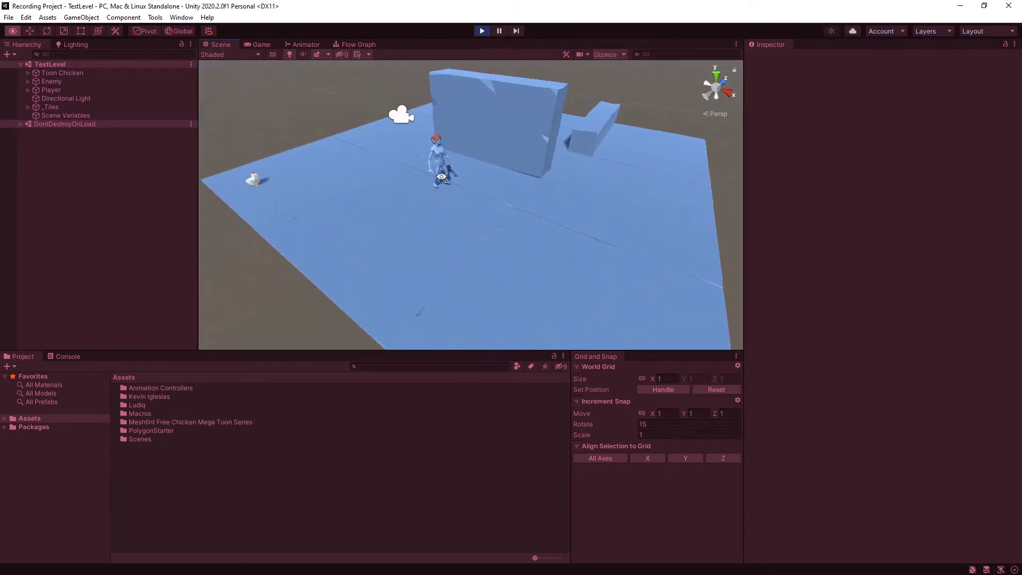
pyautogui.press('w')
pyautogui.moveTo(442, 177); pyautogui.dragTo(412, 159, button='right')
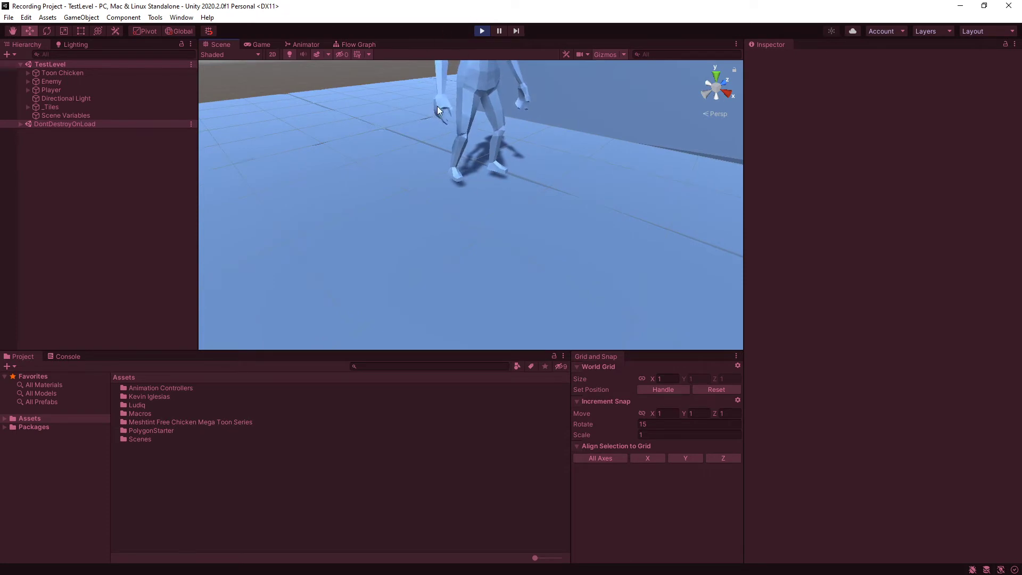
pyautogui.moveTo(534, 142); pyautogui.dragTo(737, 76, button='right')
pyautogui.press('w')
pyautogui.press('a')
pyautogui.press('w')
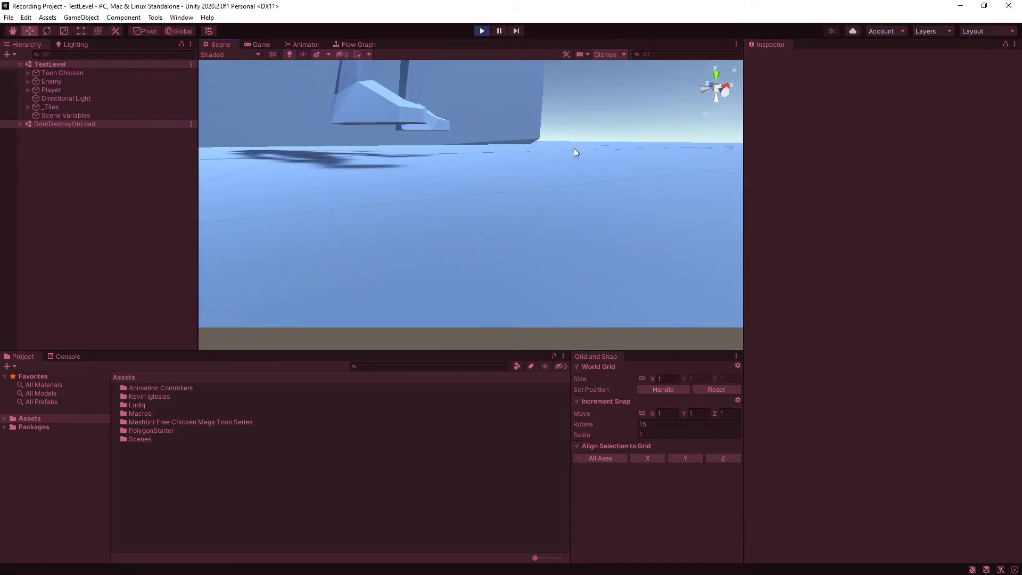
pyautogui.moveTo(479, 200); pyautogui.dragTo(305, 199, button='right')
pyautogui.press('s')
pyautogui.press('d')
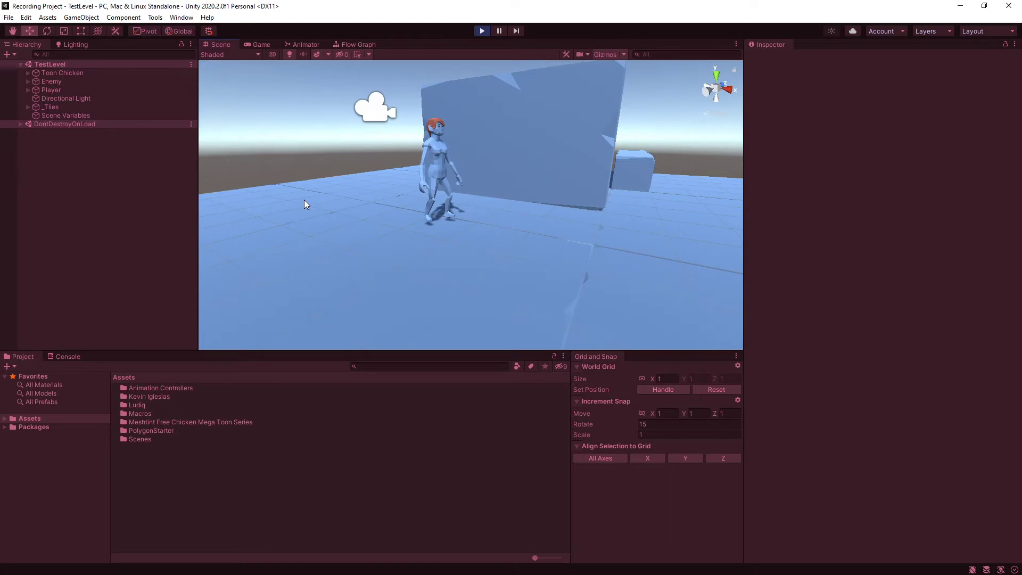
pyautogui.click(482, 31)
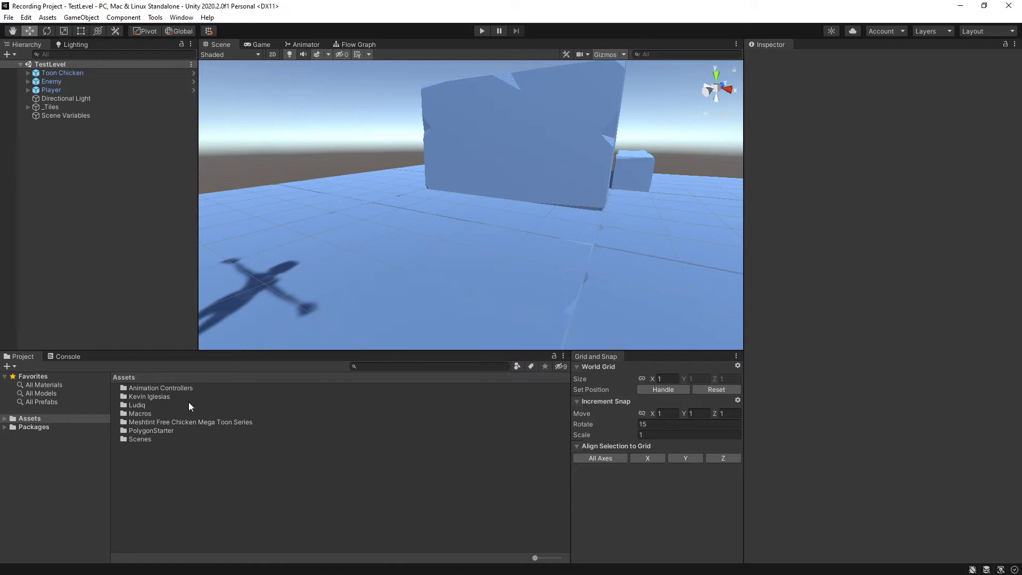
# Step: Check the imported asset folders, including PolygonStarter, and select the Player to view its character in the scene
pyautogui.click(157, 396)
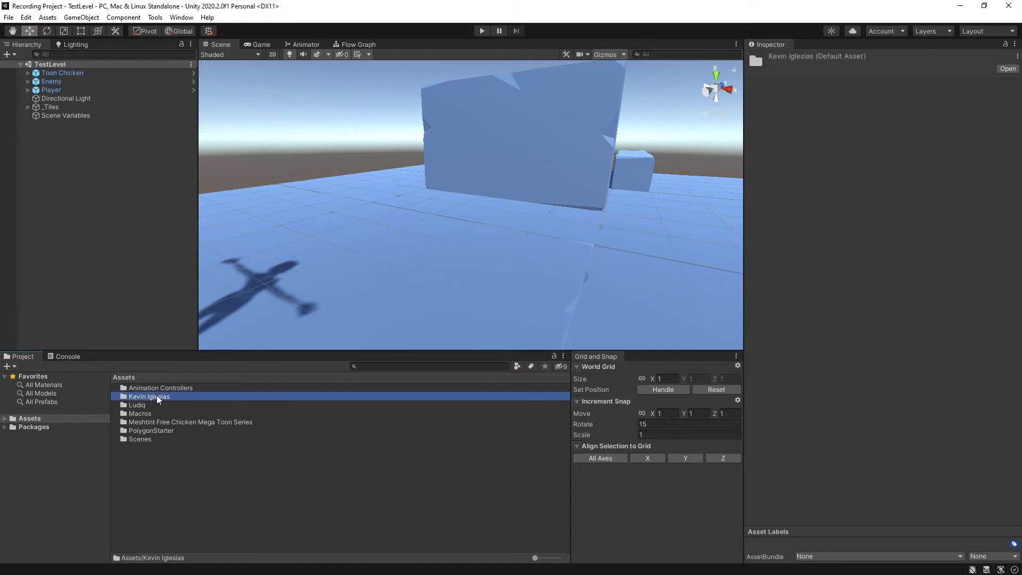
pyautogui.click(161, 432)
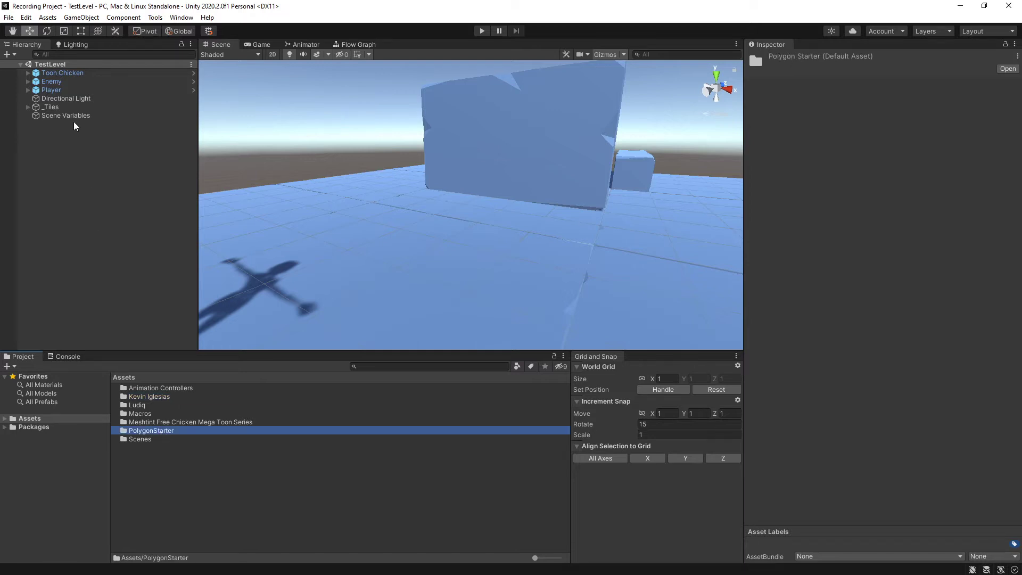
pyautogui.click(69, 91)
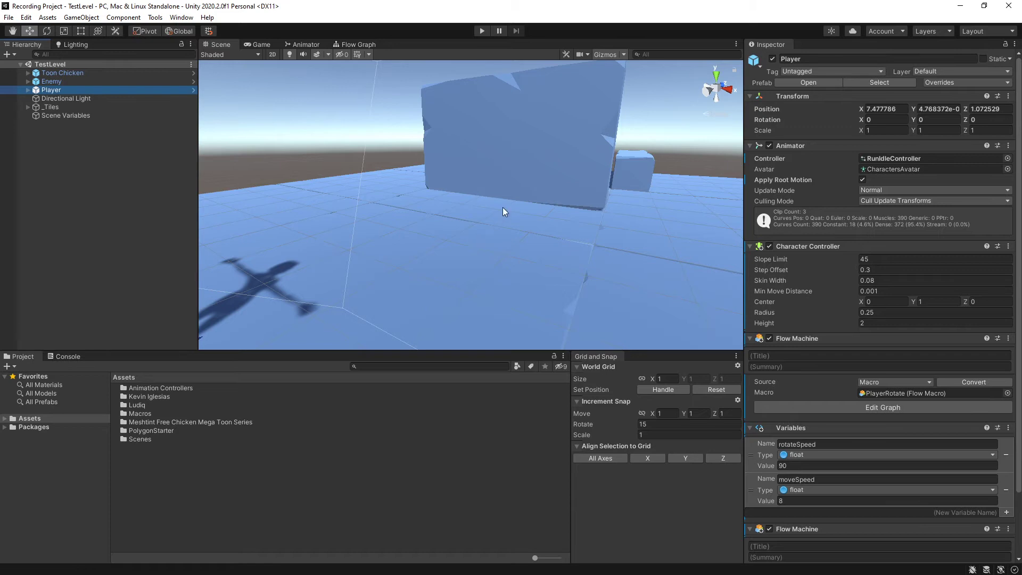
pyautogui.keyDown('alt'); pyautogui.moveTo(523, 224); pyautogui.dragTo(321, 242); pyautogui.keyUp('alt')
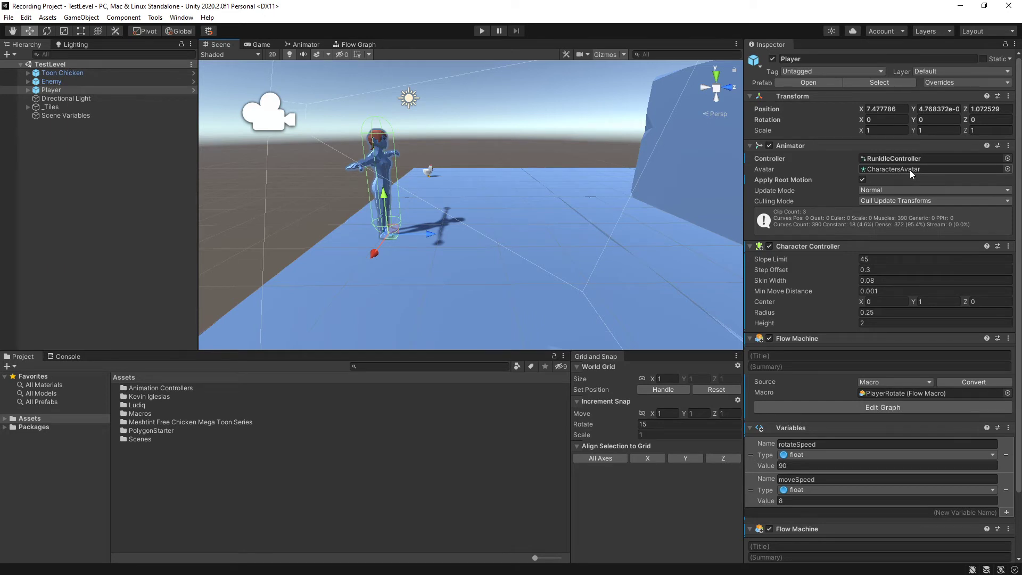
pyautogui.press('d')
pyautogui.moveTo(548, 229); pyautogui.dragTo(409, 217, button='right')
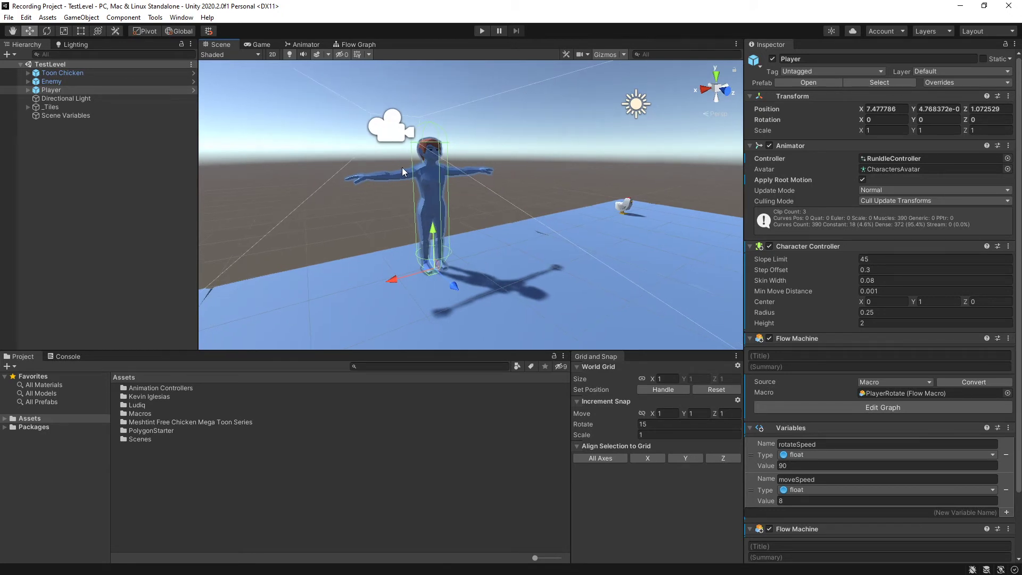
# Step: Inspect the Player's child objects down to the bones under Root and Hips, and collapse the hierarchy again
pyautogui.click(25, 90)
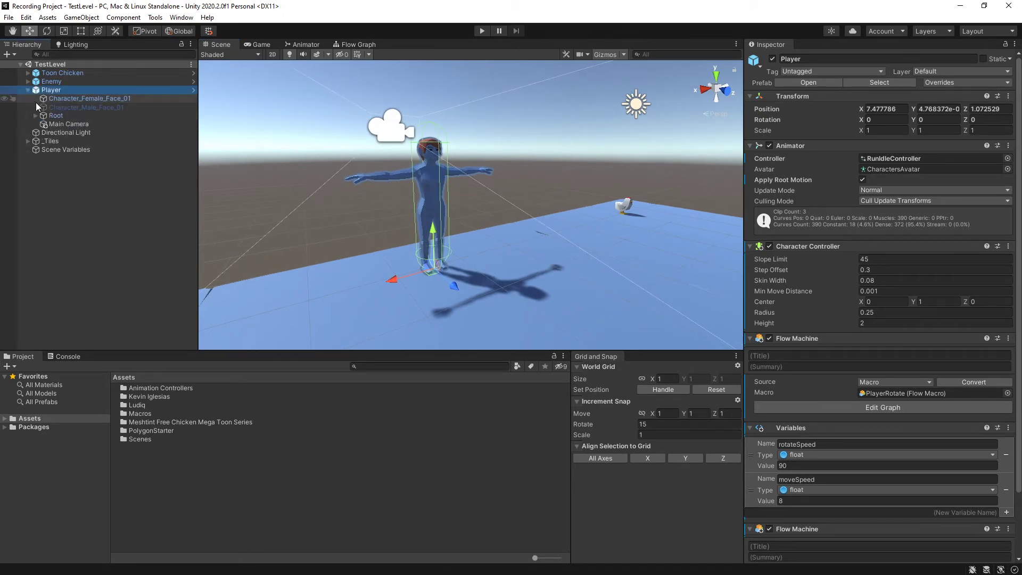
pyautogui.click(35, 115)
pyautogui.click(42, 124)
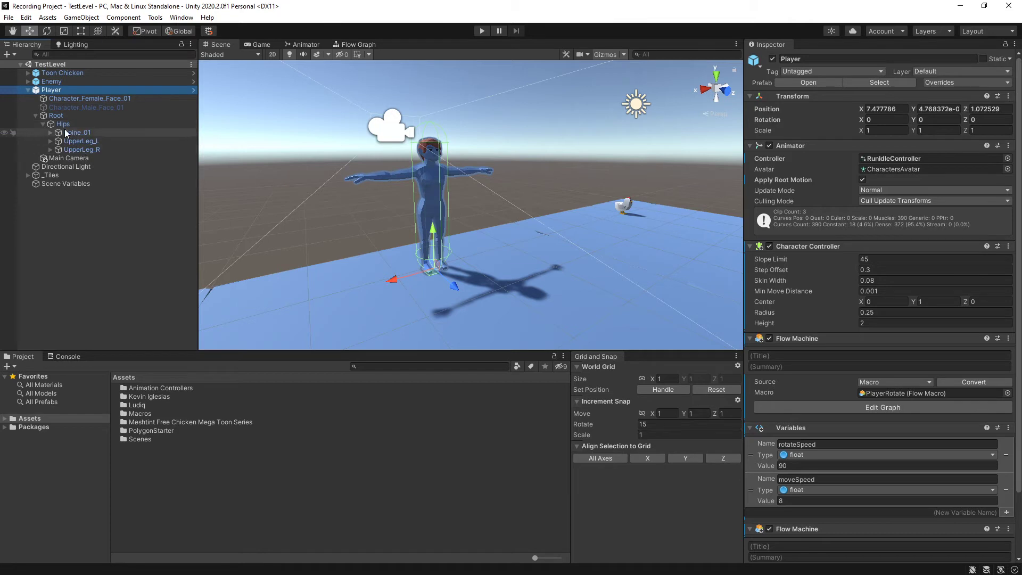
pyautogui.click(34, 116)
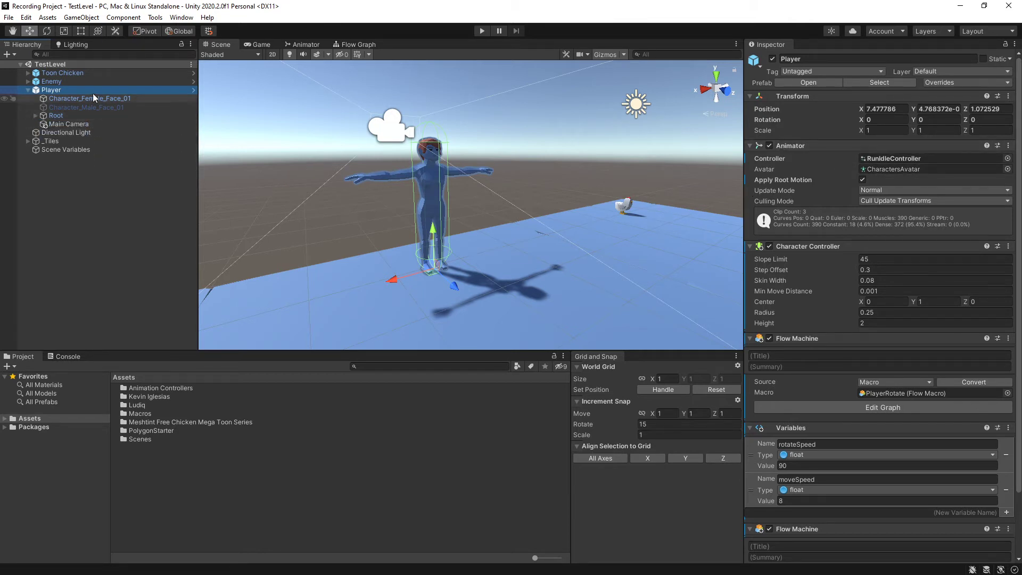
pyautogui.click(28, 91)
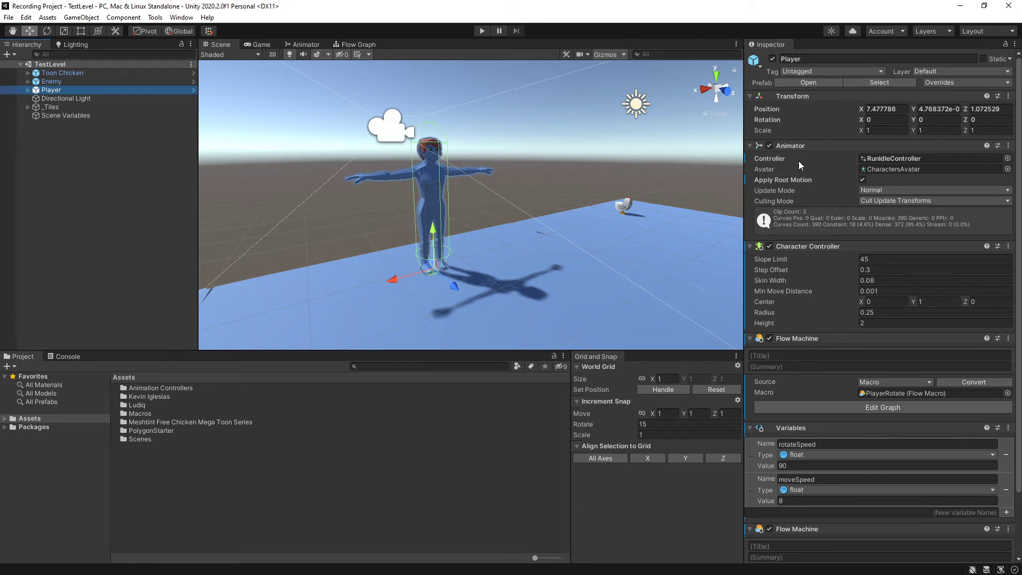
# Step: Locate the CharactersAvatar asset used by the Player's Animator and open its avatar configuration
pyautogui.click(883, 169)
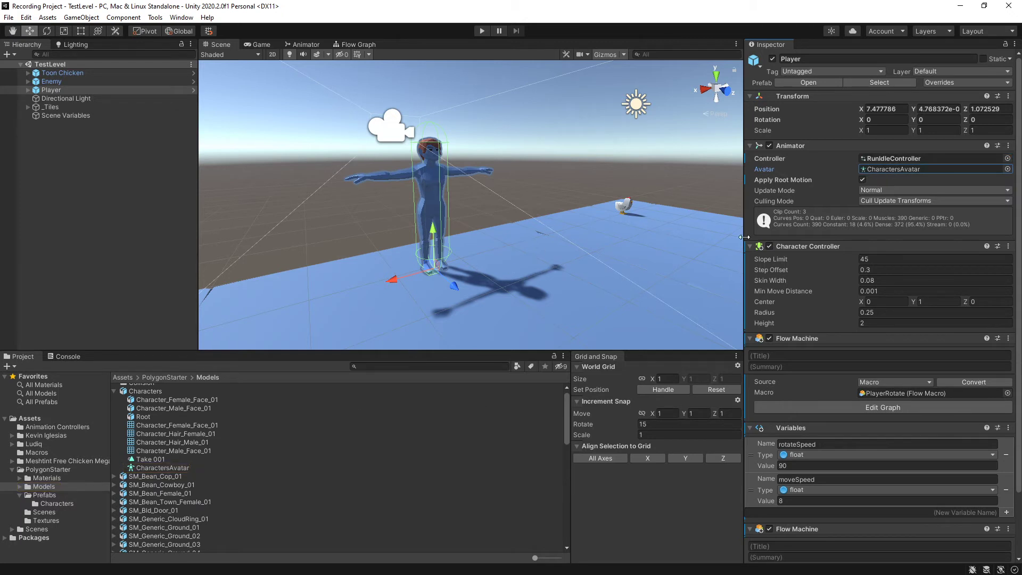
pyautogui.click(884, 170)
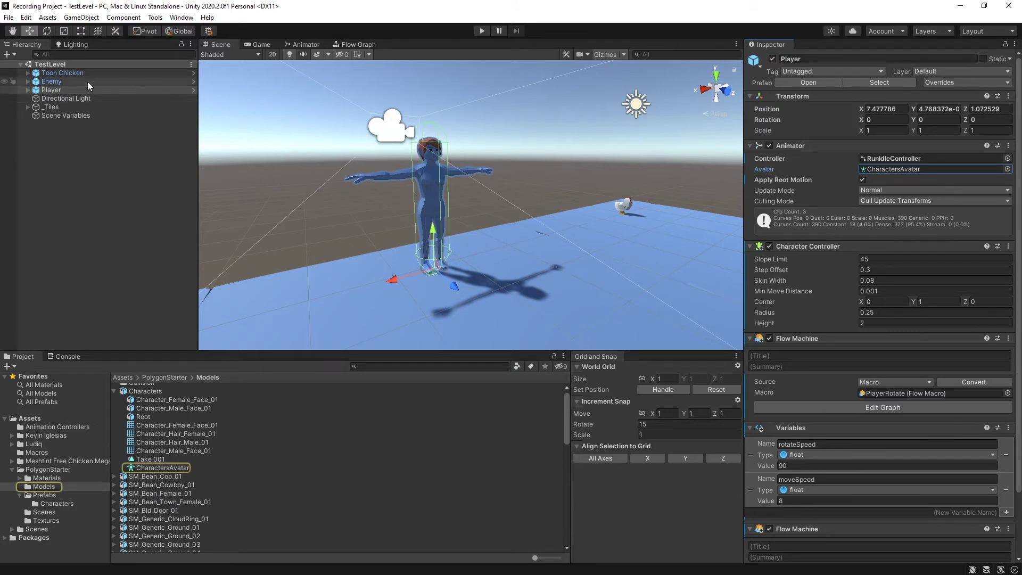
pyautogui.click(903, 170)
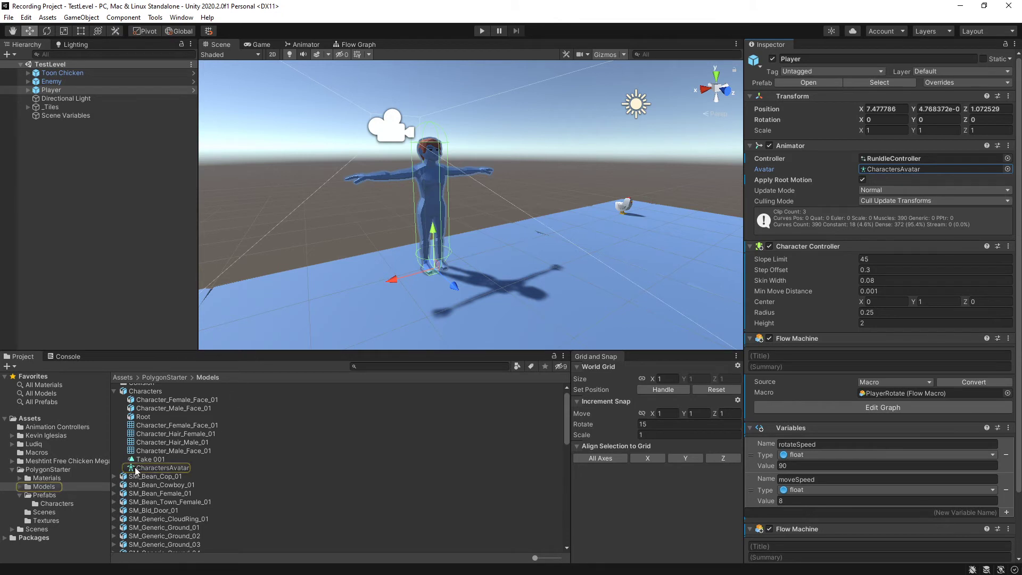
pyautogui.click(160, 469)
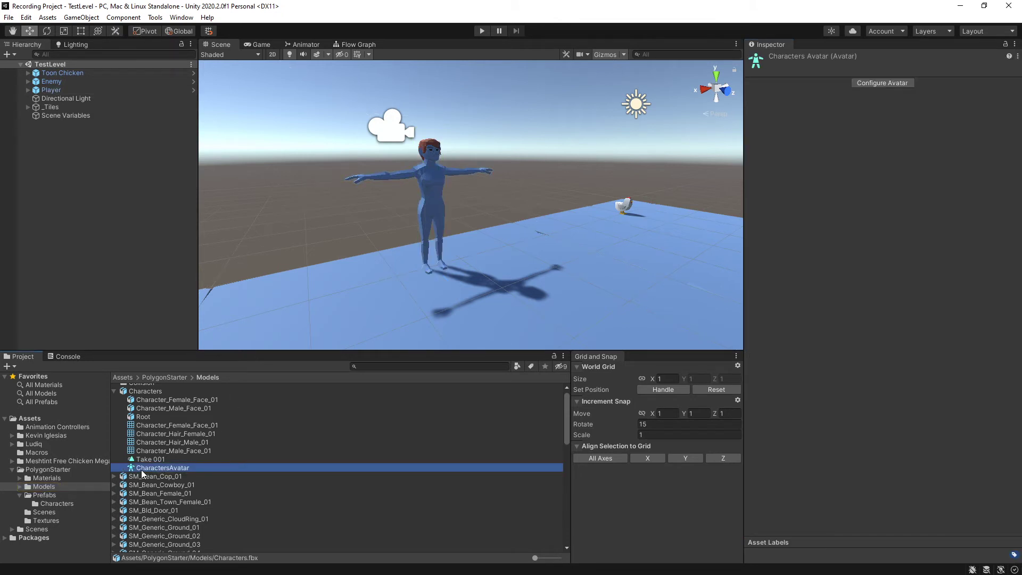
pyautogui.click(888, 84)
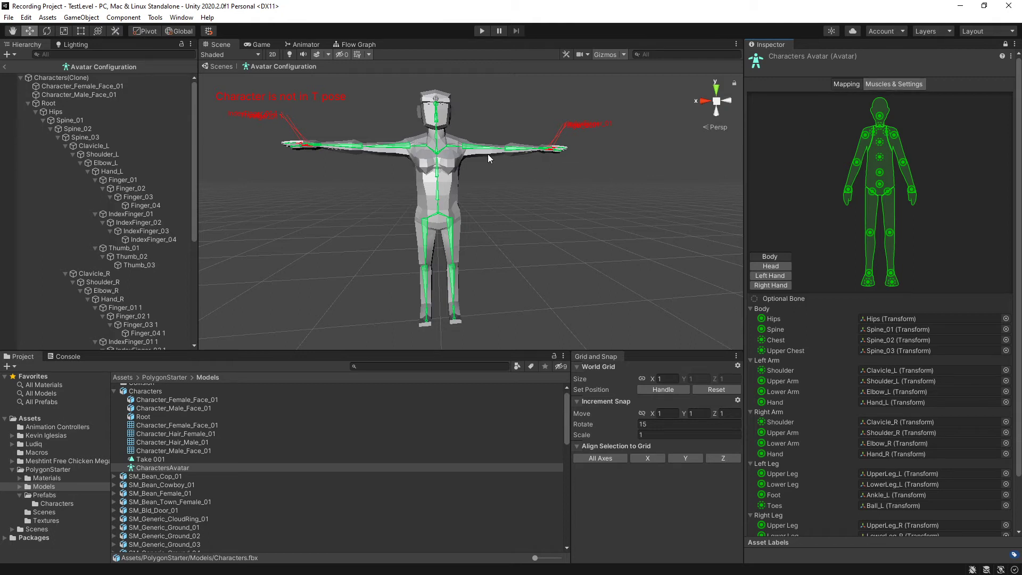
# Step: Set the Root bone's Y position to -0.1 in the avatar configuration, apply the change and finish configuring
pyautogui.click(67, 104)
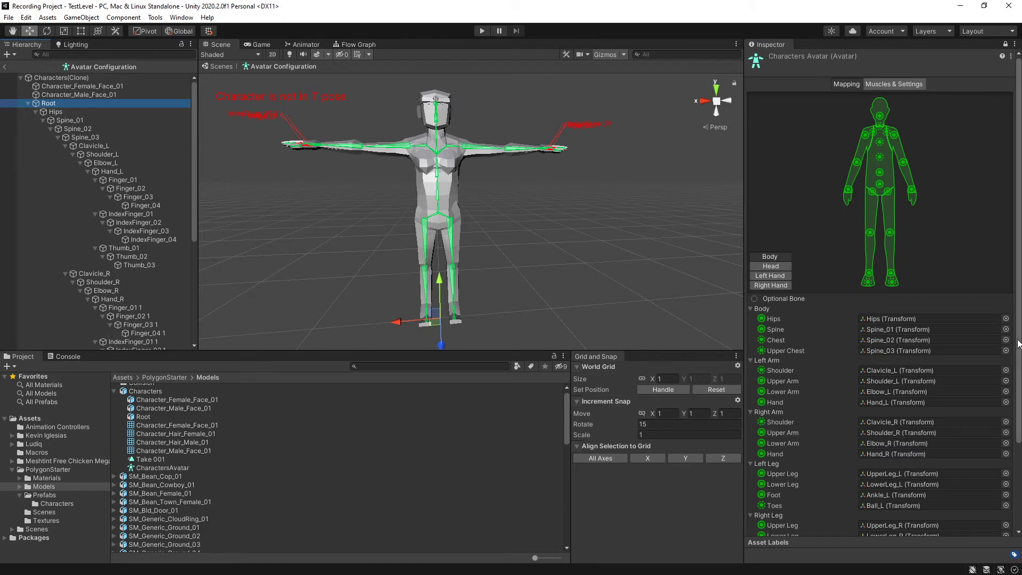
pyautogui.scroll(-4, 1014, 340)
pyautogui.click(933, 503)
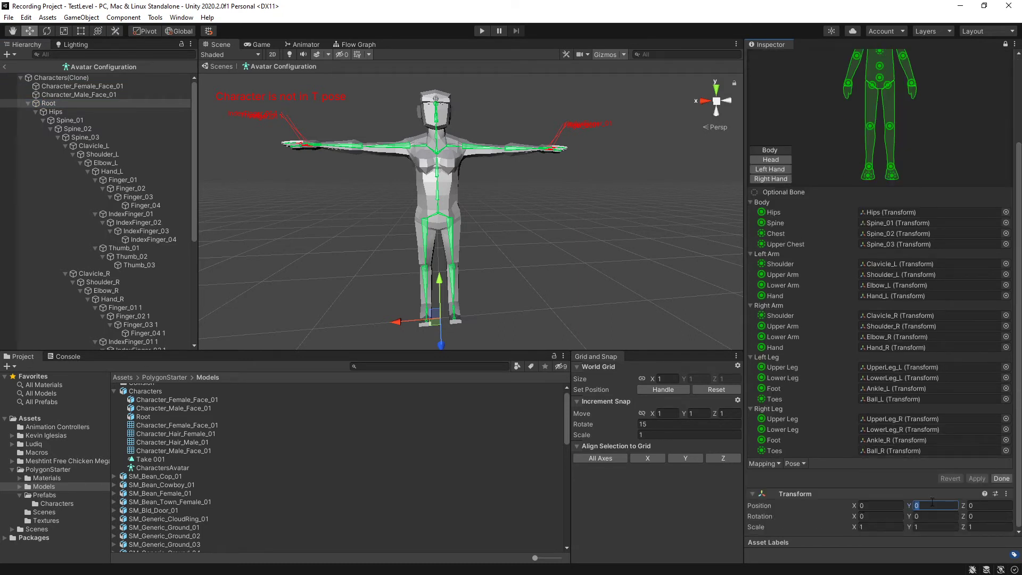
pyautogui.write('-0.1')
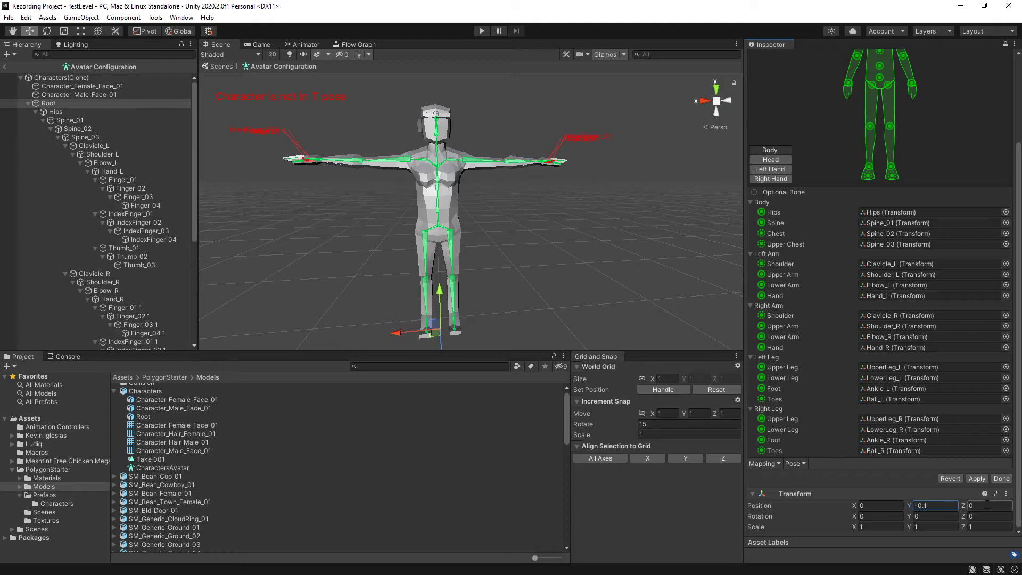
pyautogui.click(976, 476)
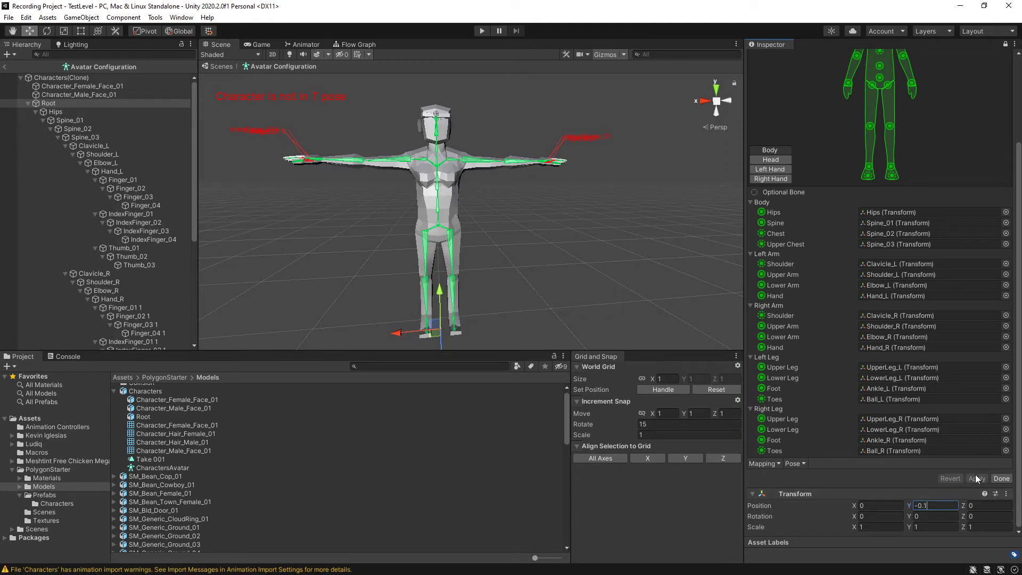
pyautogui.click(1001, 478)
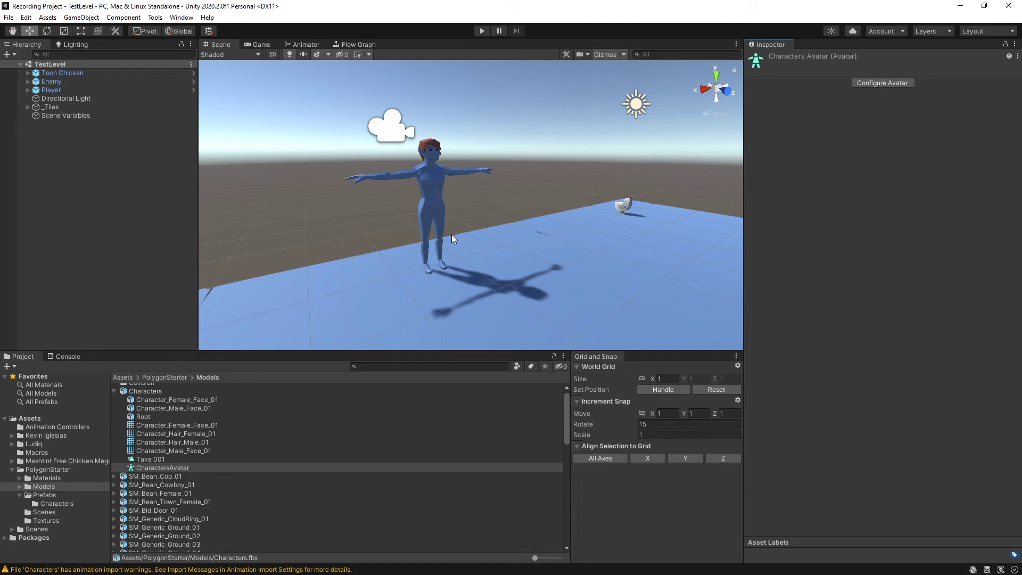
# Step: Play-test the character's walking and turning, check its feet against the ground in the Scene view, and stop the game
pyautogui.click(481, 31)
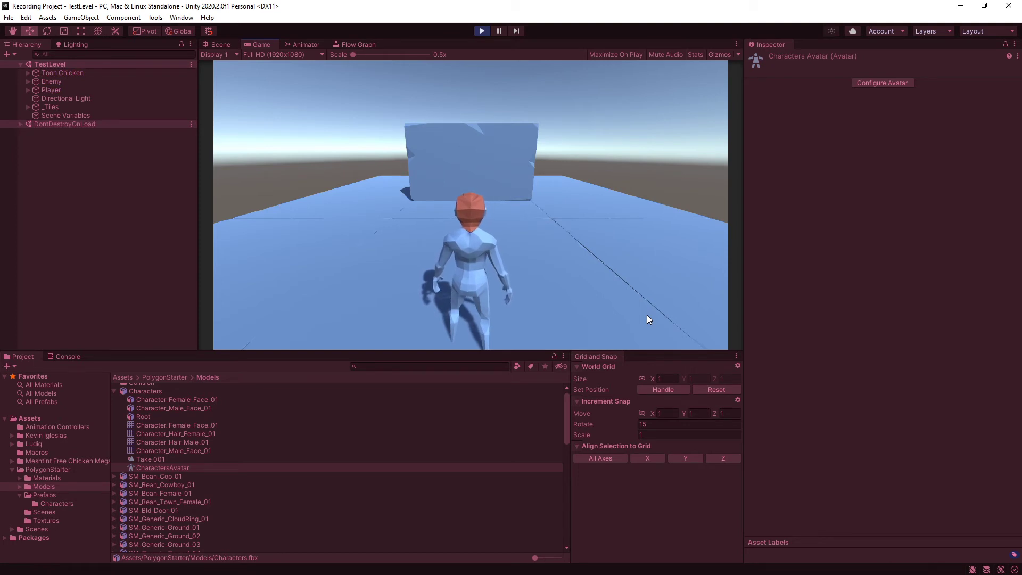
pyautogui.click(214, 44)
pyautogui.moveTo(433, 174); pyautogui.dragTo(491, 123, button='right')
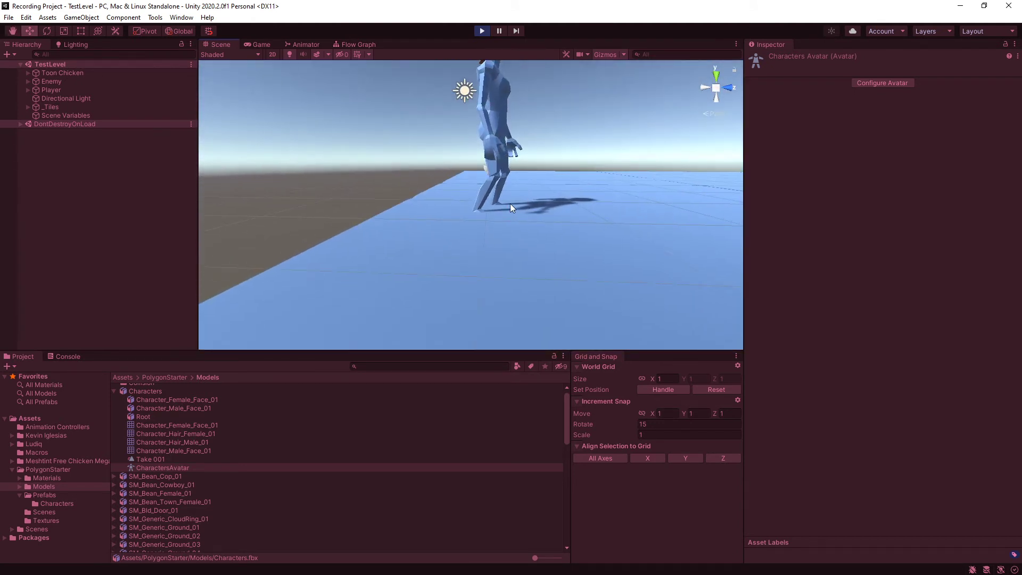
pyautogui.click(259, 45)
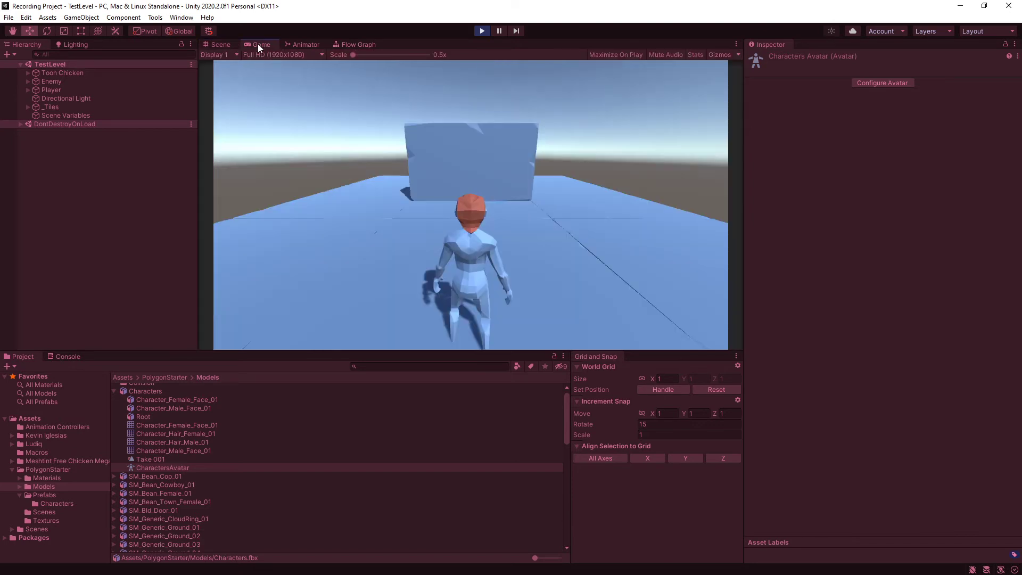
pyautogui.press('w')
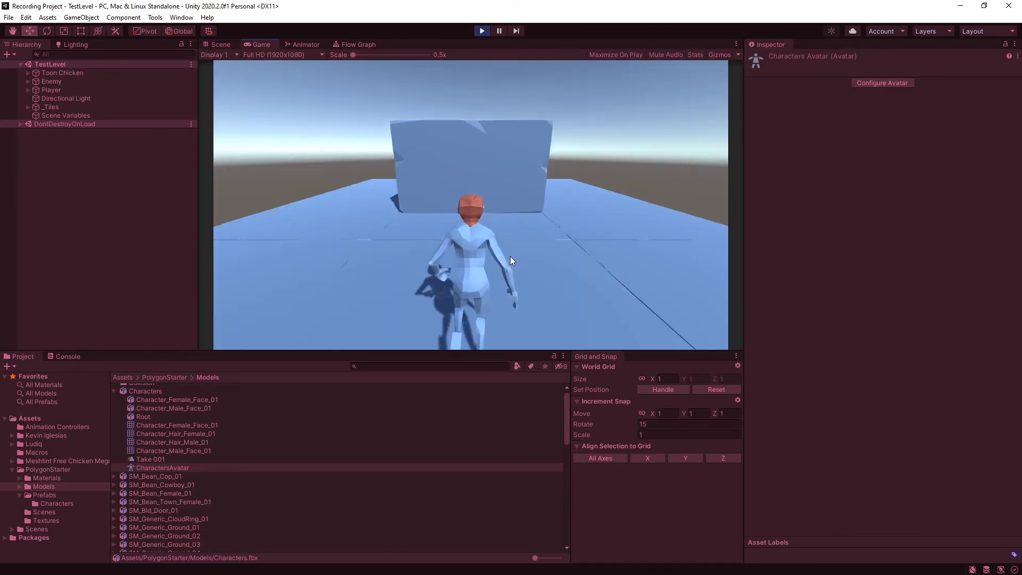
pyautogui.press('d')
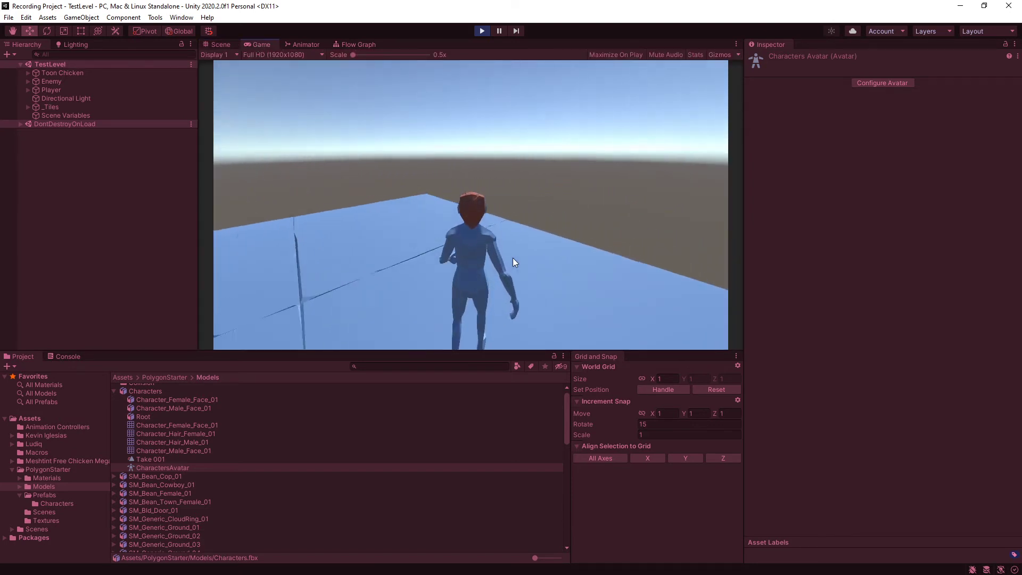
pyautogui.click(215, 45)
pyautogui.moveTo(557, 151); pyautogui.dragTo(761, 241, button='right')
pyautogui.click(487, 31)
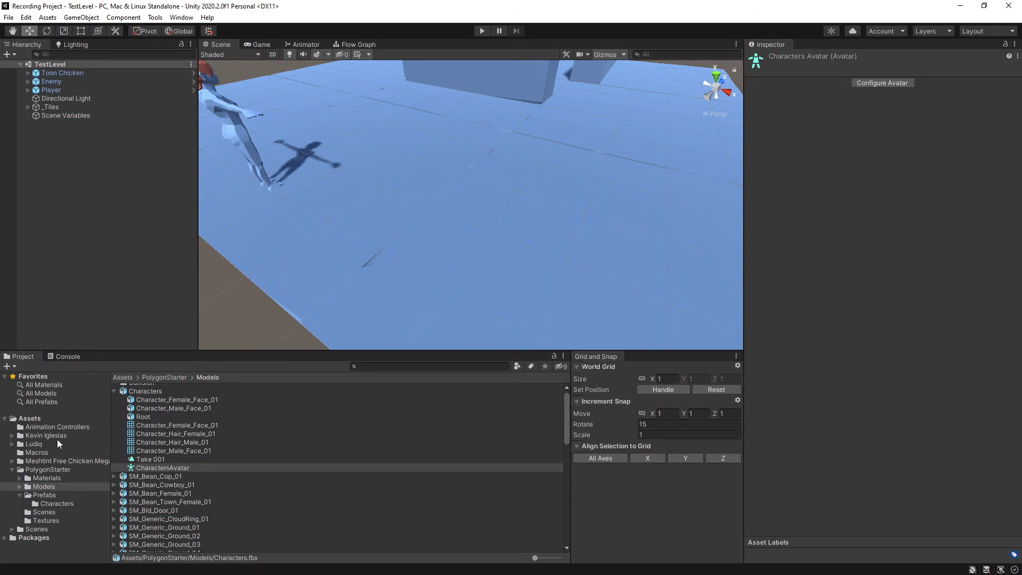
# Step: Open the PlayerMove flow macro from the Macros folder for graph editing
pyautogui.click(37, 420)
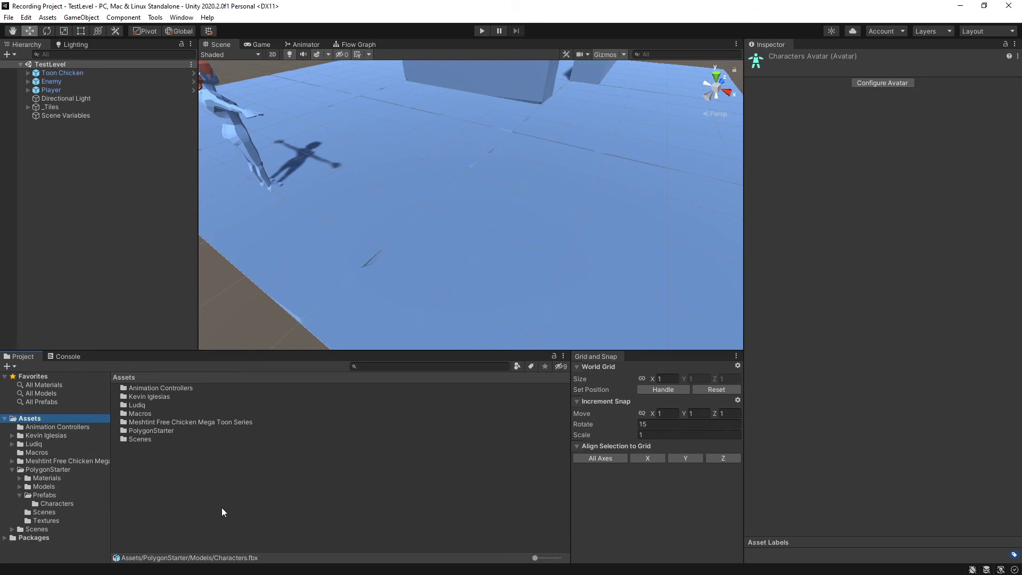
pyautogui.doubleClick(139, 413)
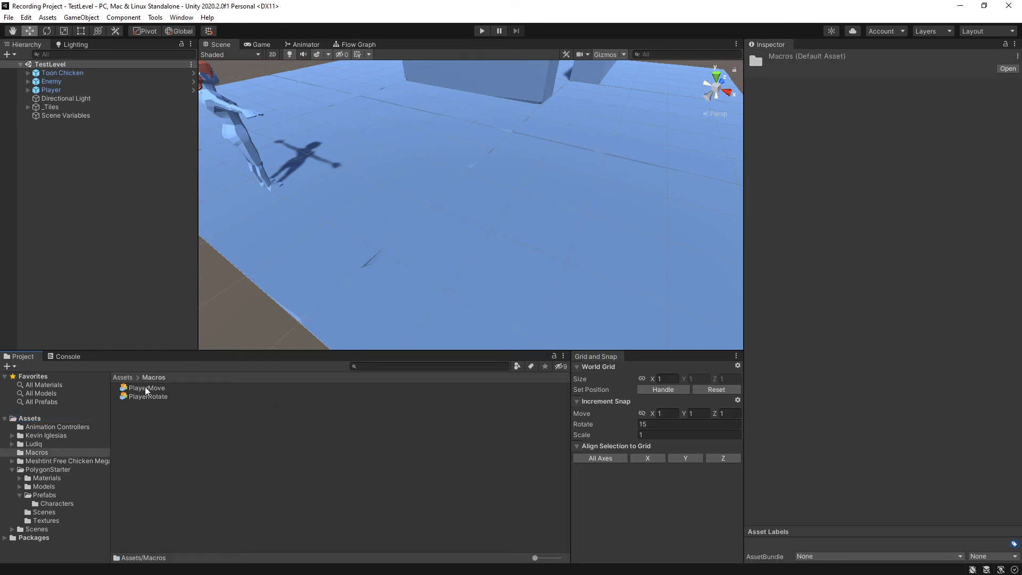
pyautogui.click(145, 388)
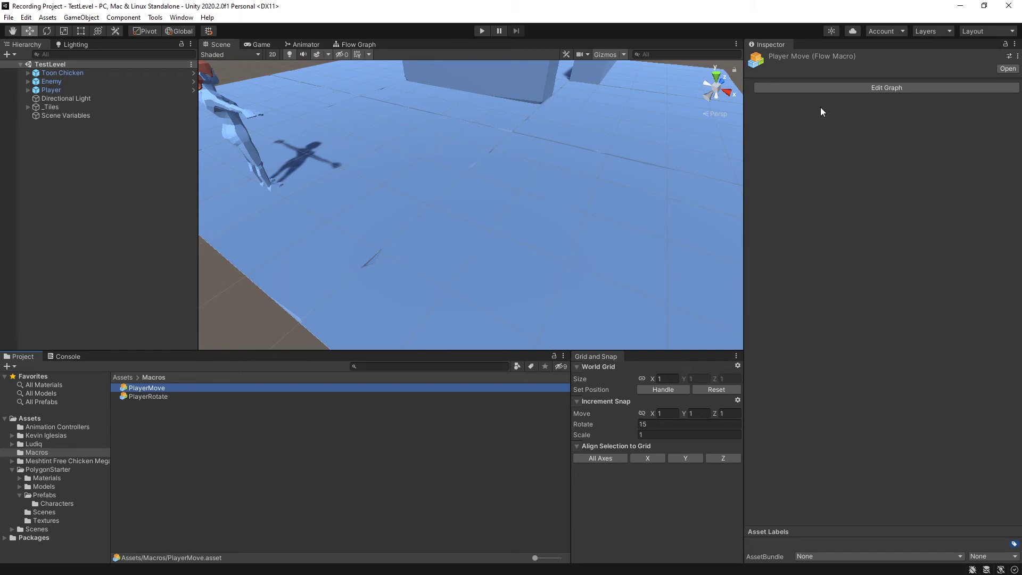
pyautogui.click(828, 84)
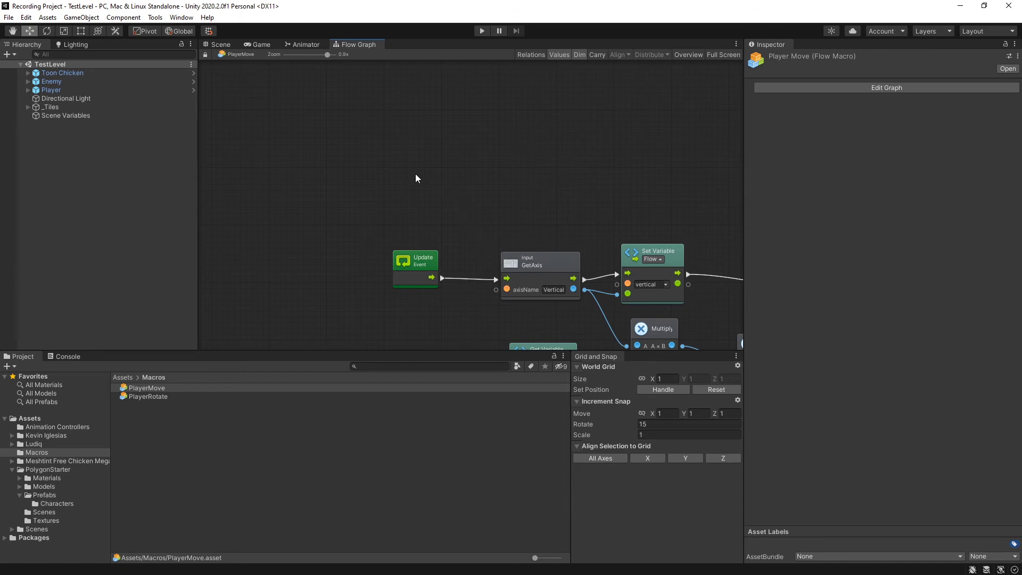
# Step: Add a Start lifecycle event to the PlayerMove graph and place it above and slightly left of the Update event
pyautogui.rightClick(399, 126)
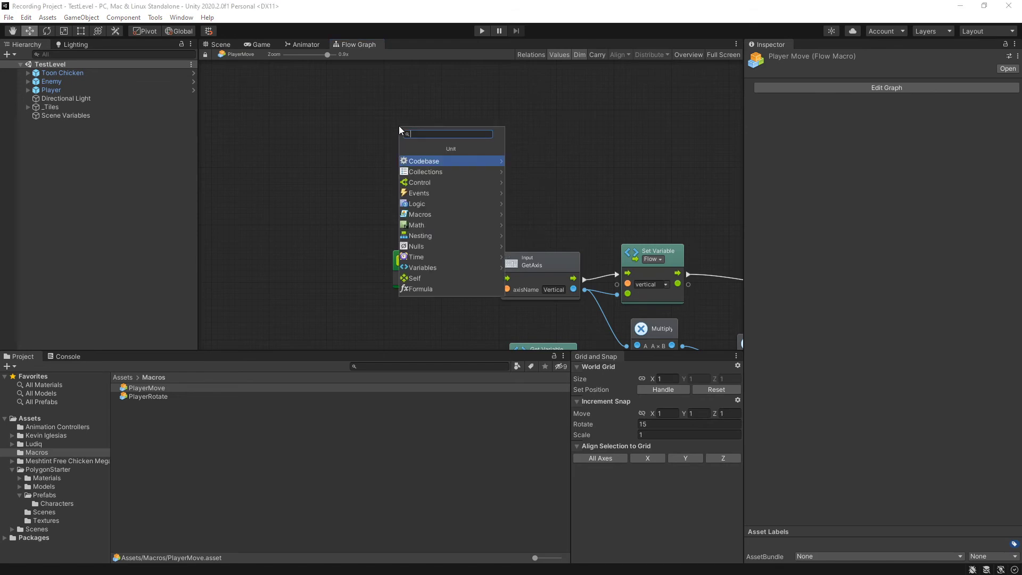
pyautogui.click(423, 194)
pyautogui.click(439, 225)
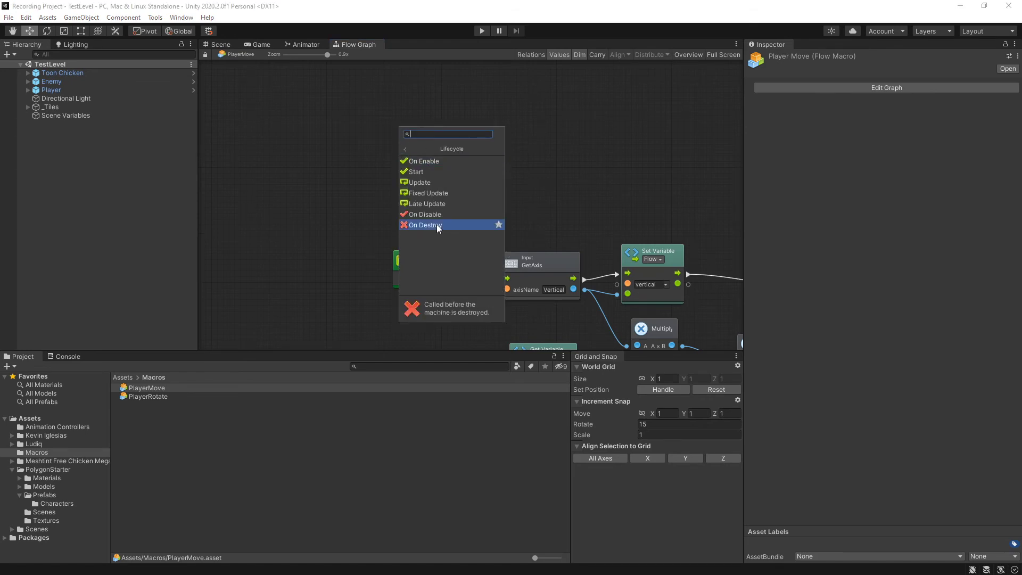
pyautogui.click(445, 171)
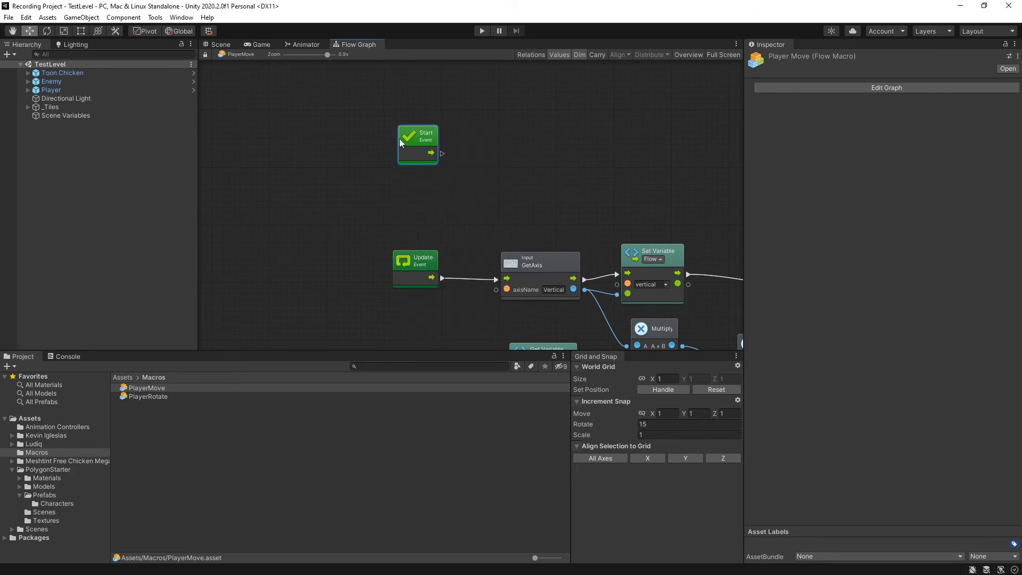
pyautogui.moveTo(418, 136); pyautogui.dragTo(359, 121)
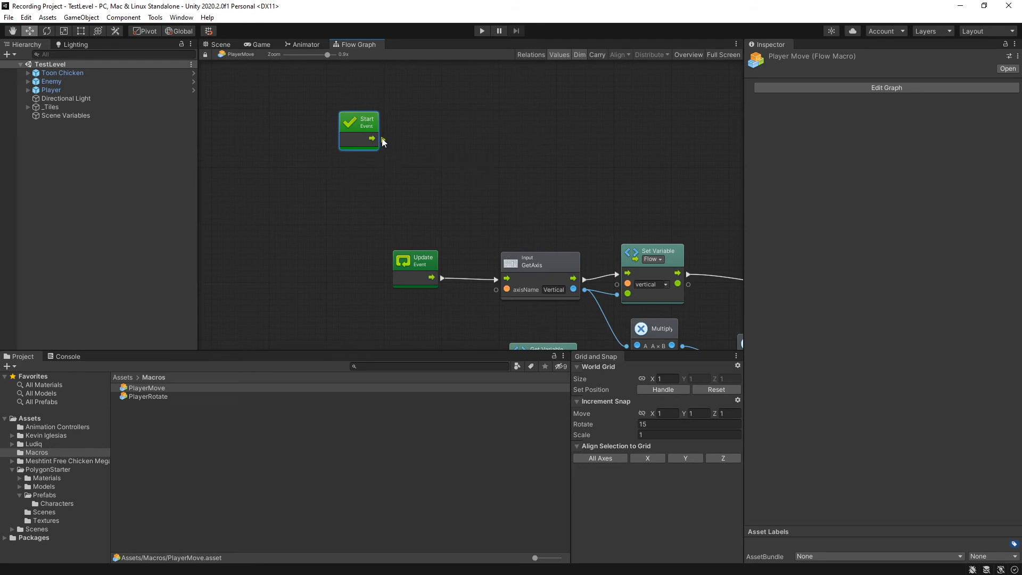
# Step: Connect the Start event to a new CharacterController Move unit and set its motion Z value to 0.01
pyautogui.moveTo(383, 139); pyautogui.dragTo(438, 137)
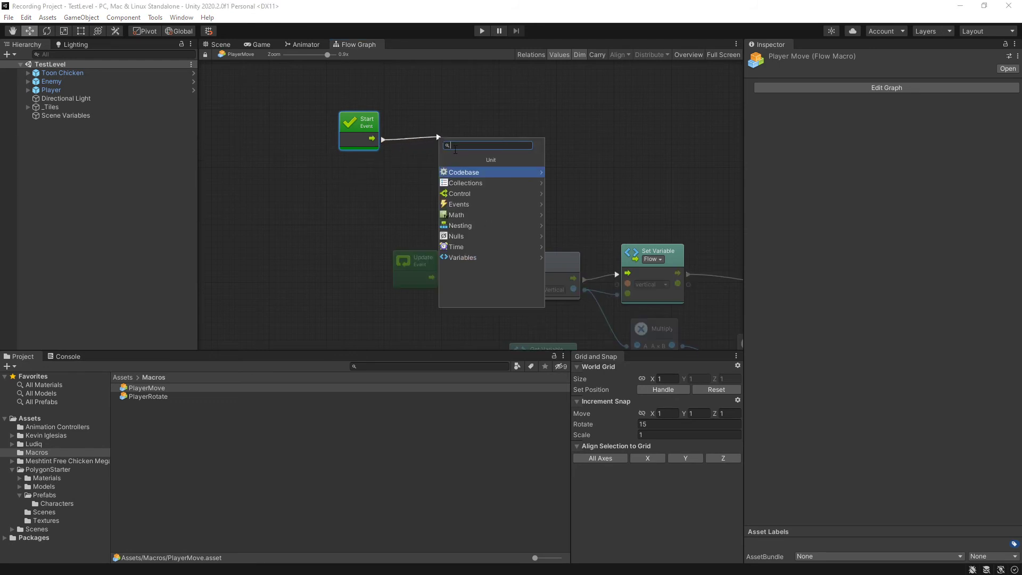
pyautogui.write('Chara')
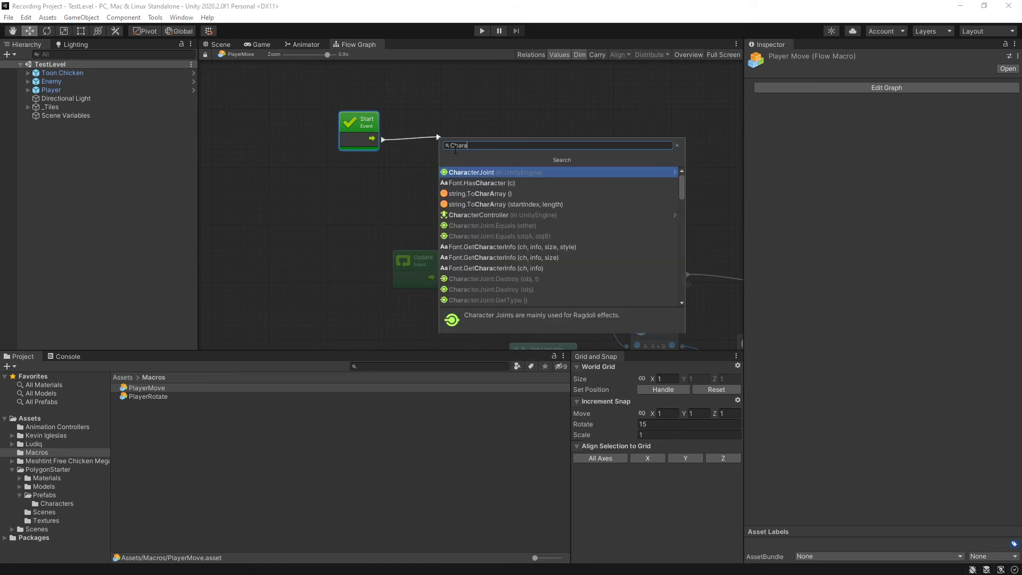
pyautogui.write('cterC')
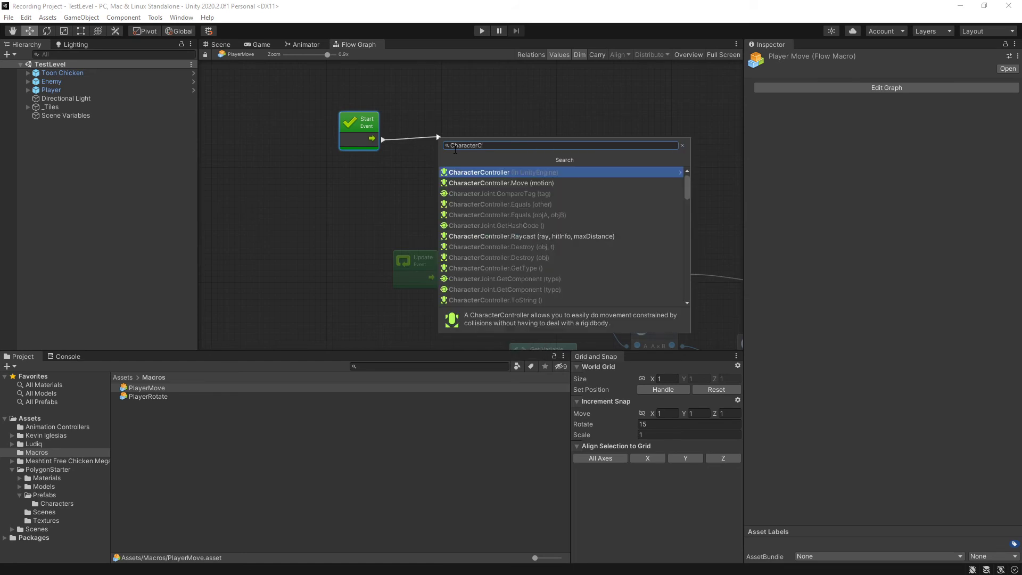
pyautogui.write('ontroller.')
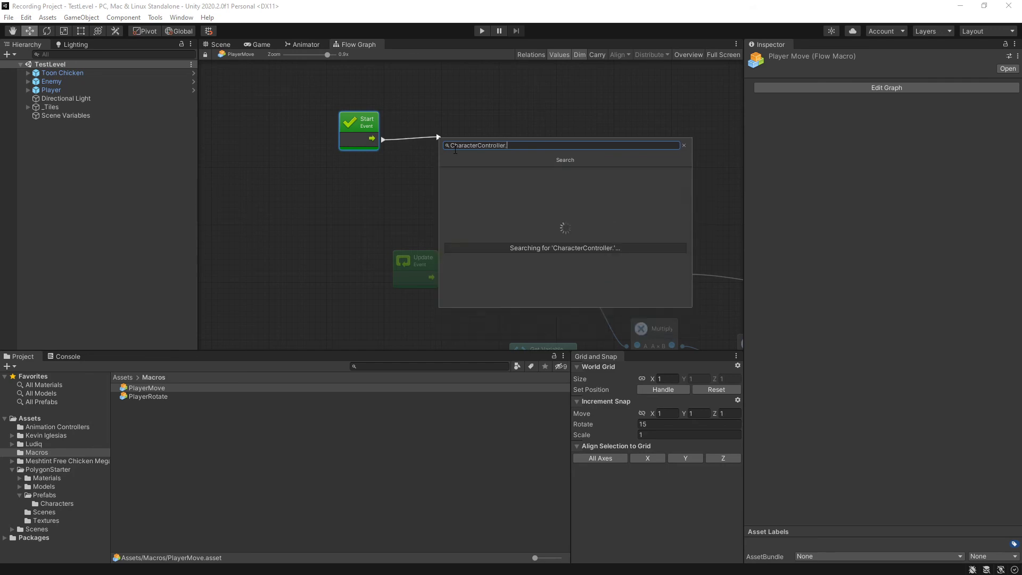
pyautogui.write('move')
pyautogui.press('Return')
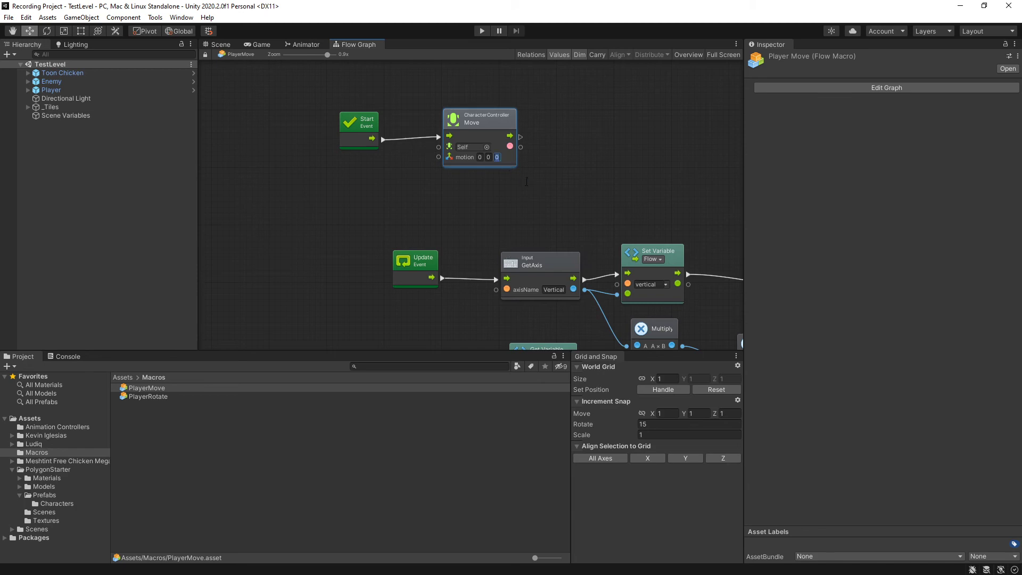
pyautogui.write('0.01')
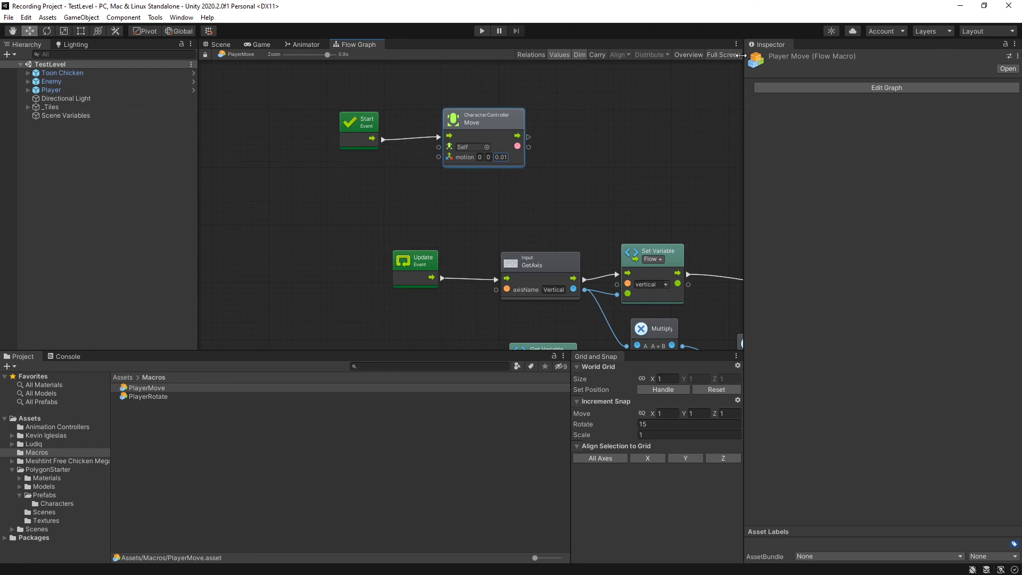
# Step: Review the whole PlayerMove graph in full screen, including the new Start branch, and return to the normal layout
pyautogui.click(688, 56)
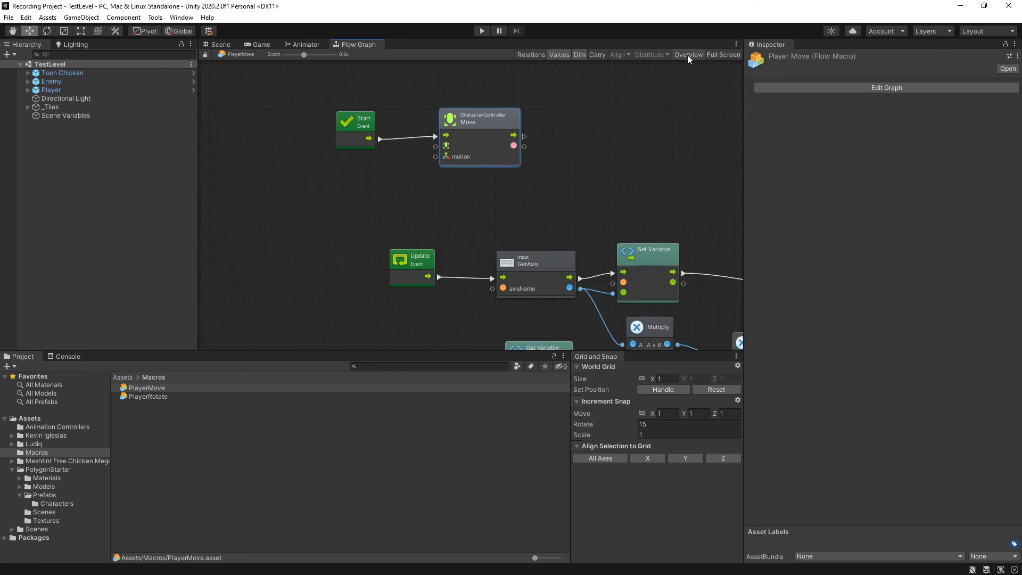
pyautogui.click(724, 54)
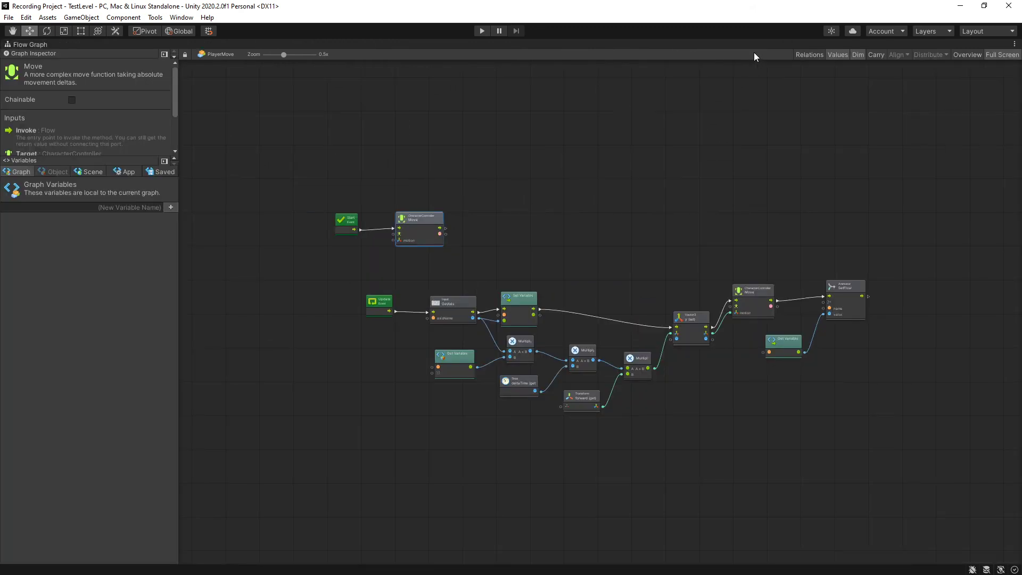
pyautogui.scroll(4, 320, 196)
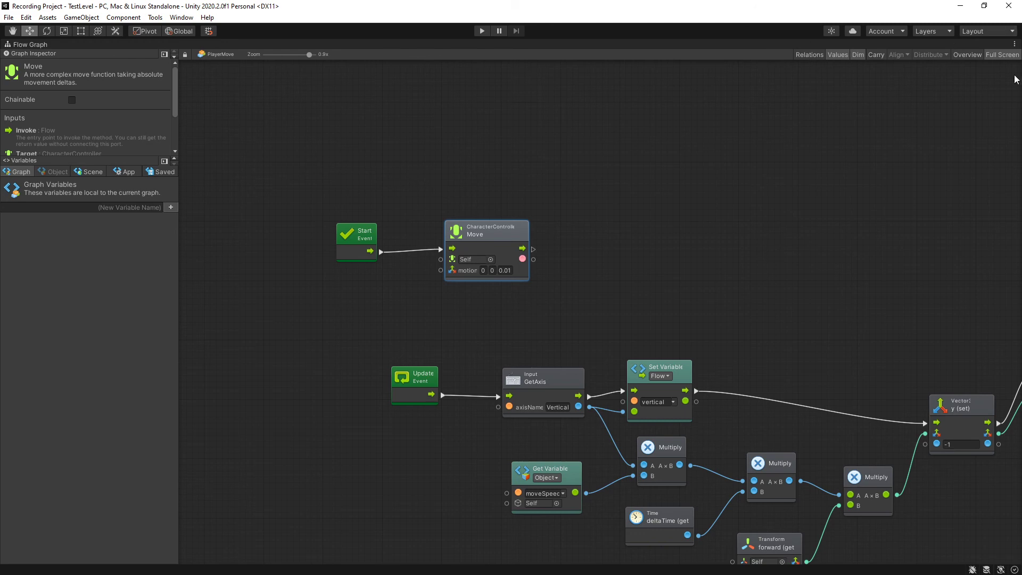
pyautogui.click(1003, 55)
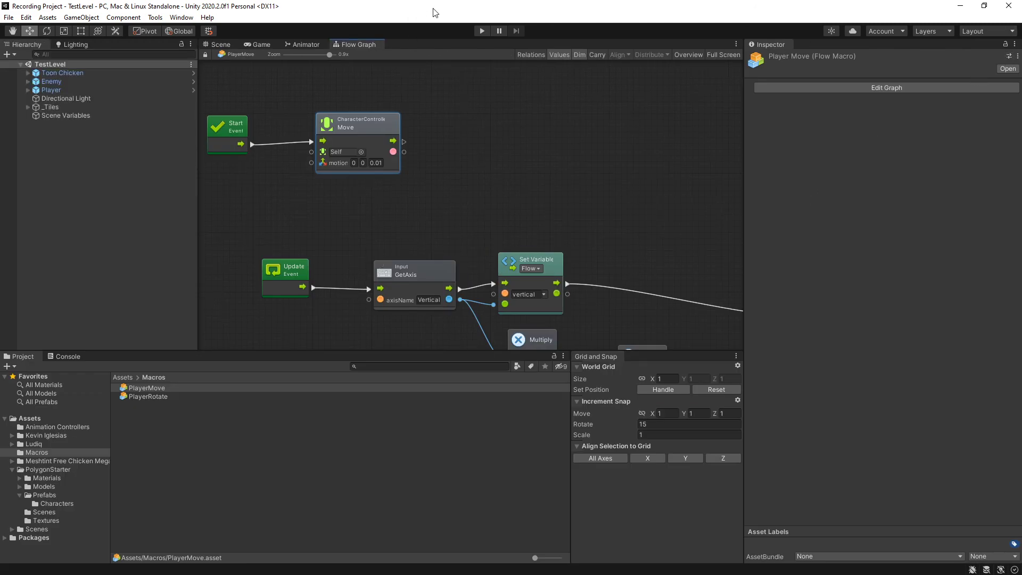
# Step: Run the game and test the character by walking forward to the wall and turning in both directions
pyautogui.click(482, 30)
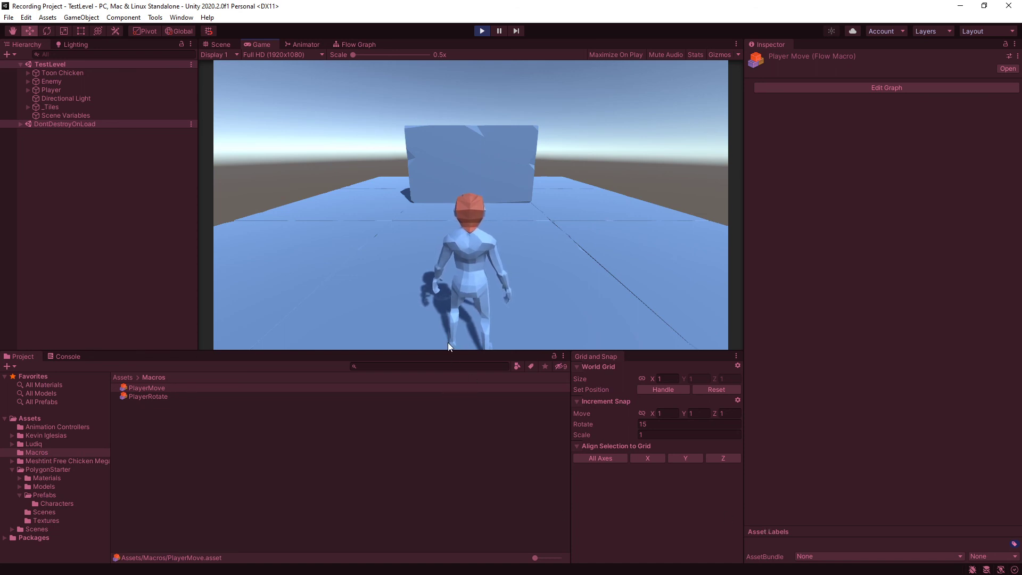
pyautogui.press('w')
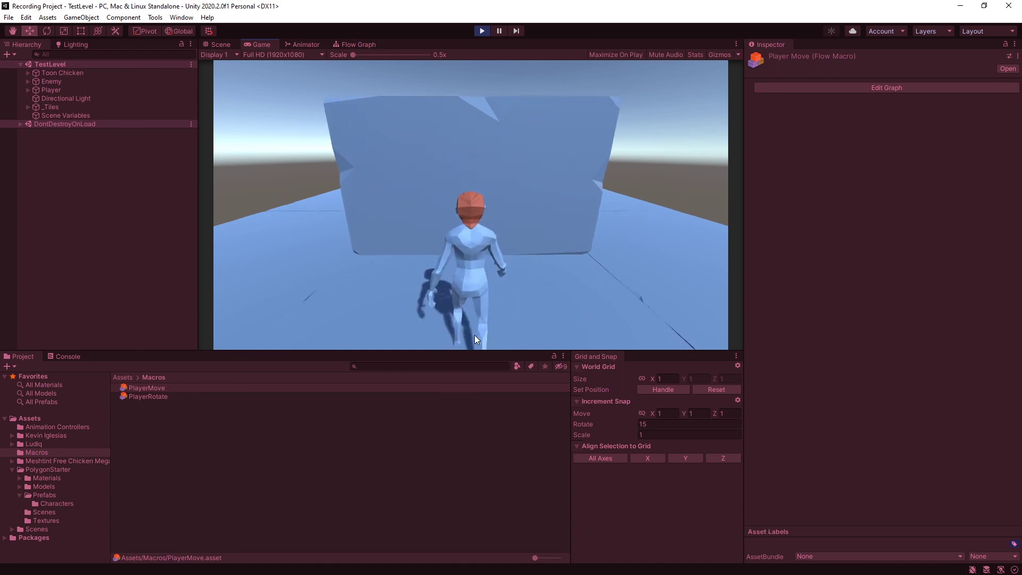
pyautogui.press('d')
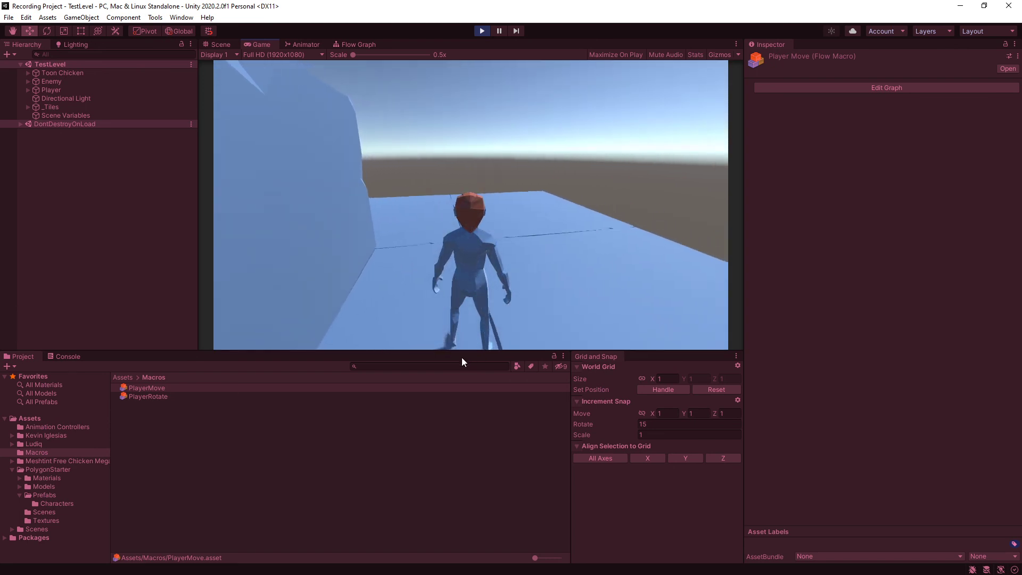
pyautogui.press('d')
pyautogui.press('d')
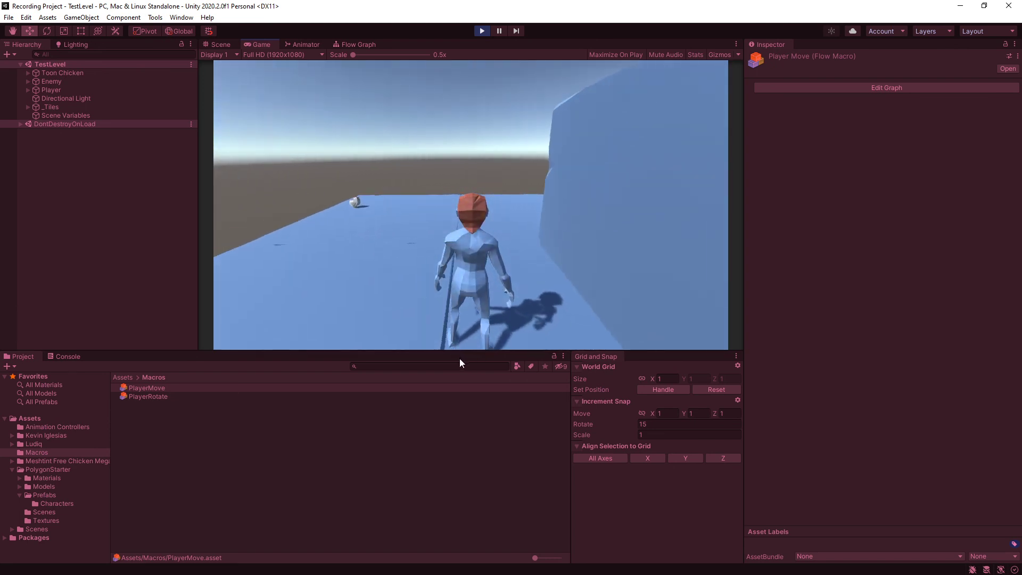
pyautogui.press('d')
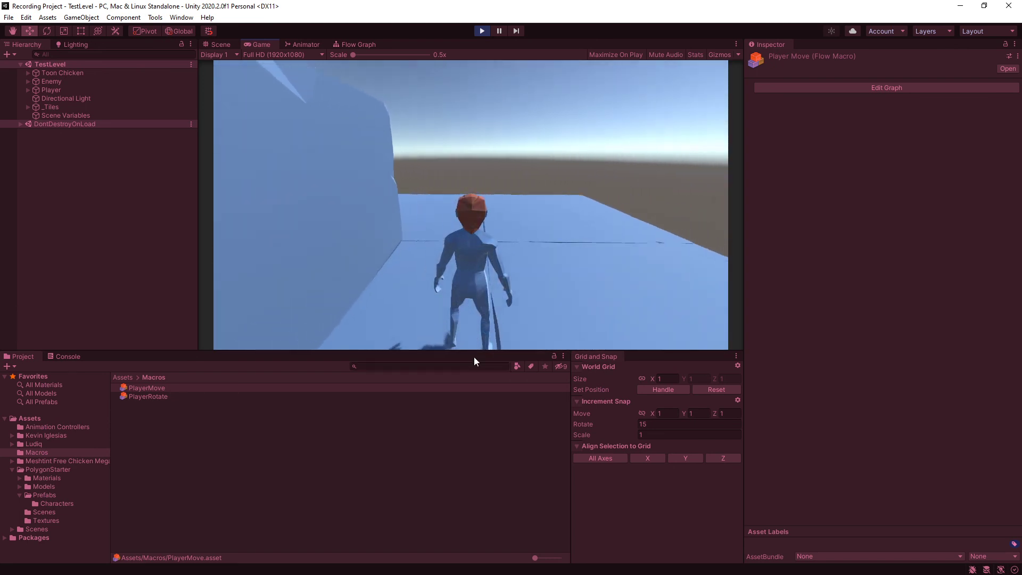
pyautogui.press('a')
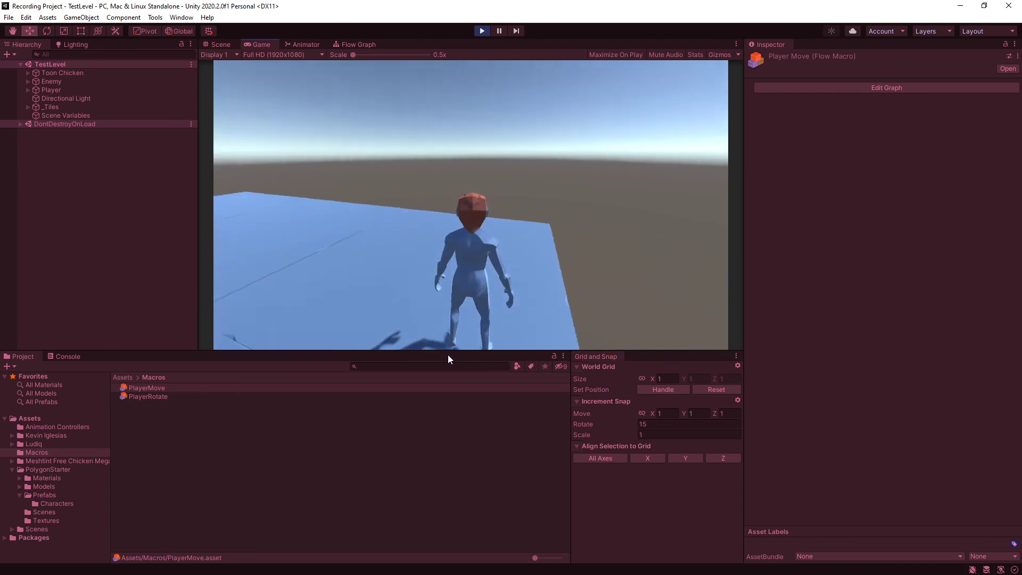
# Step: Walk and turn the character around the platform, past the wall and the yellow enemy, to test its movement, and stop the game
pyautogui.press('a')
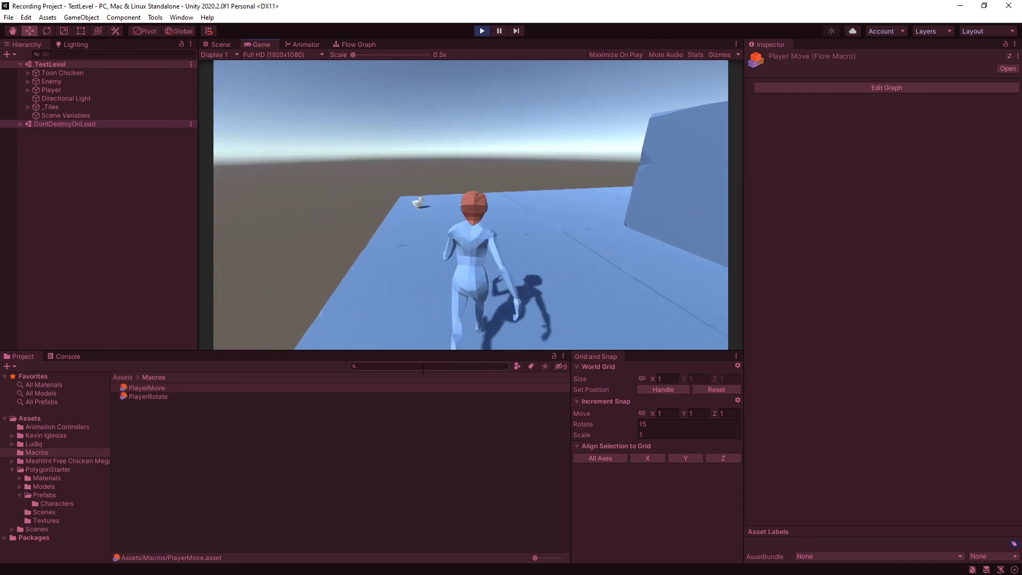
pyautogui.press('d')
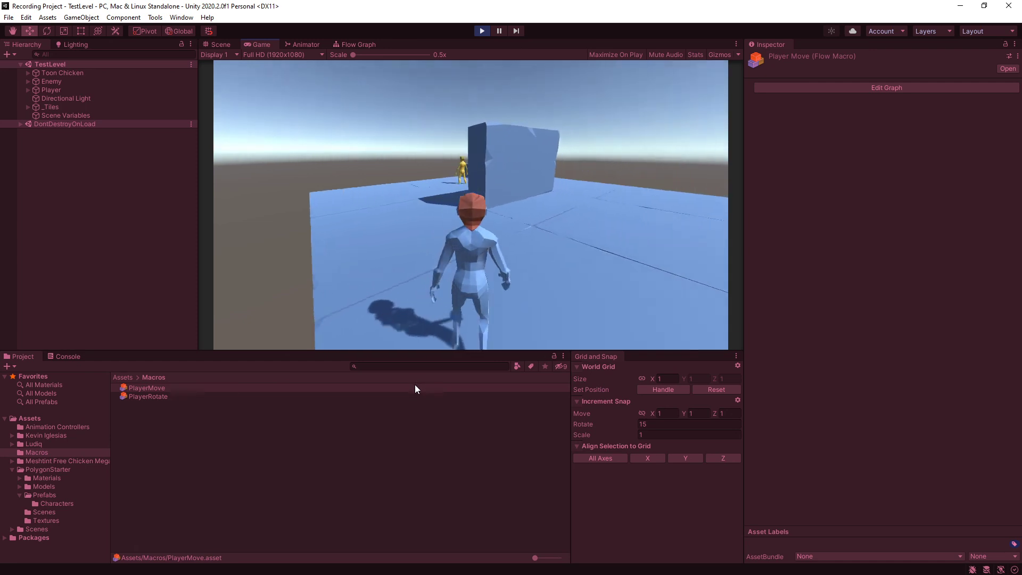
pyautogui.press('a')
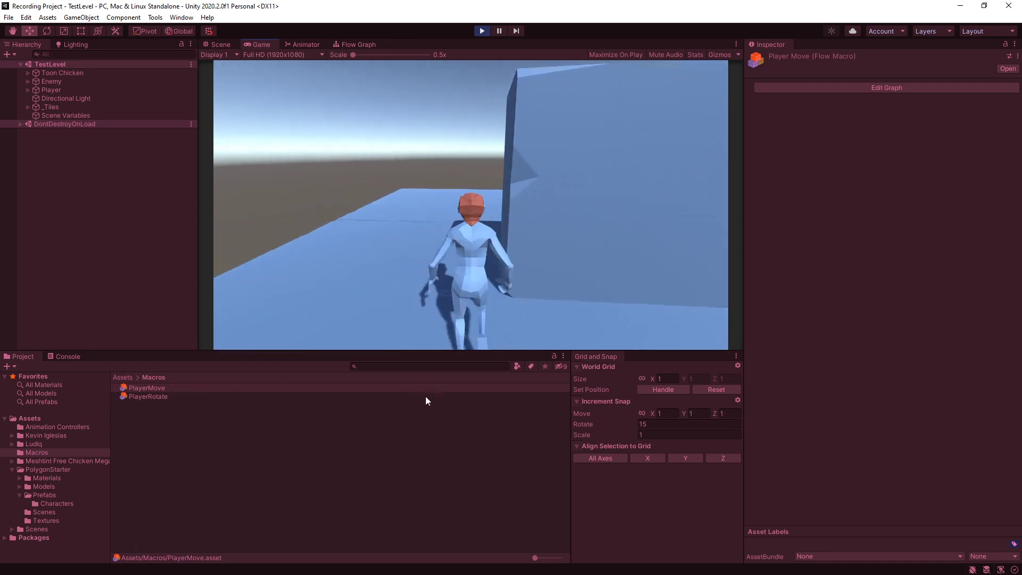
pyautogui.press('w')
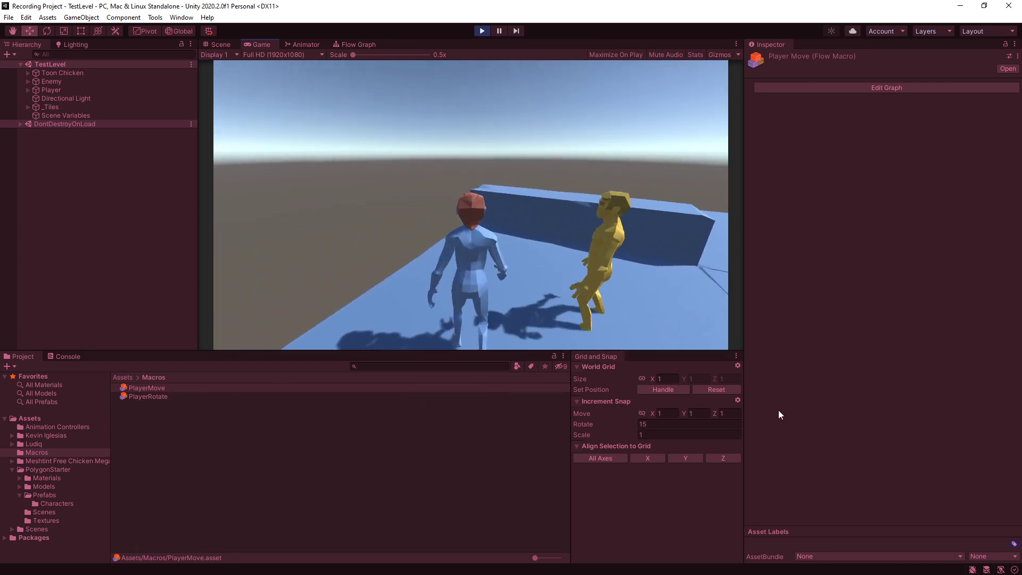
pyautogui.press('d')
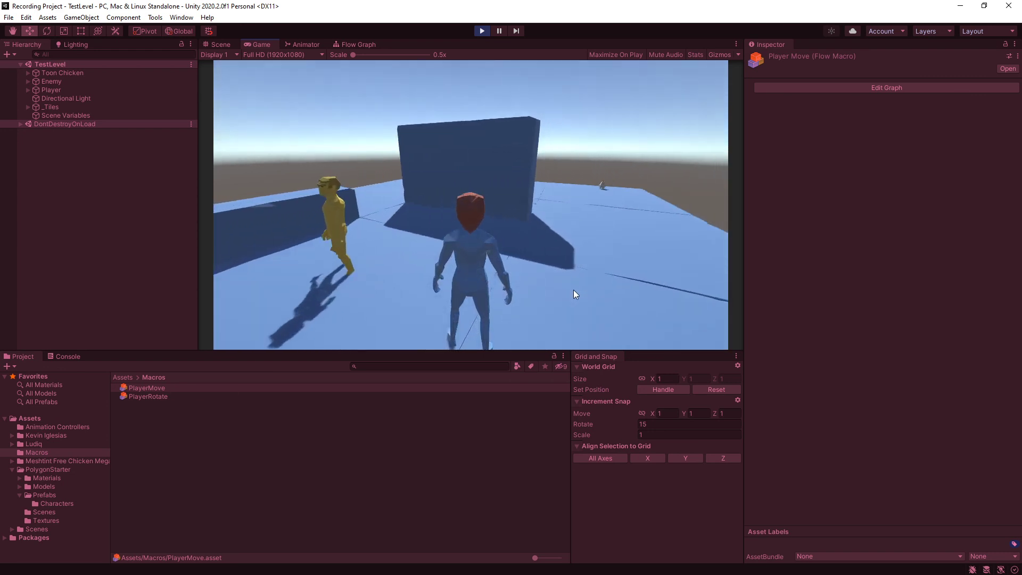
pyautogui.press('d')
pyautogui.press('d')
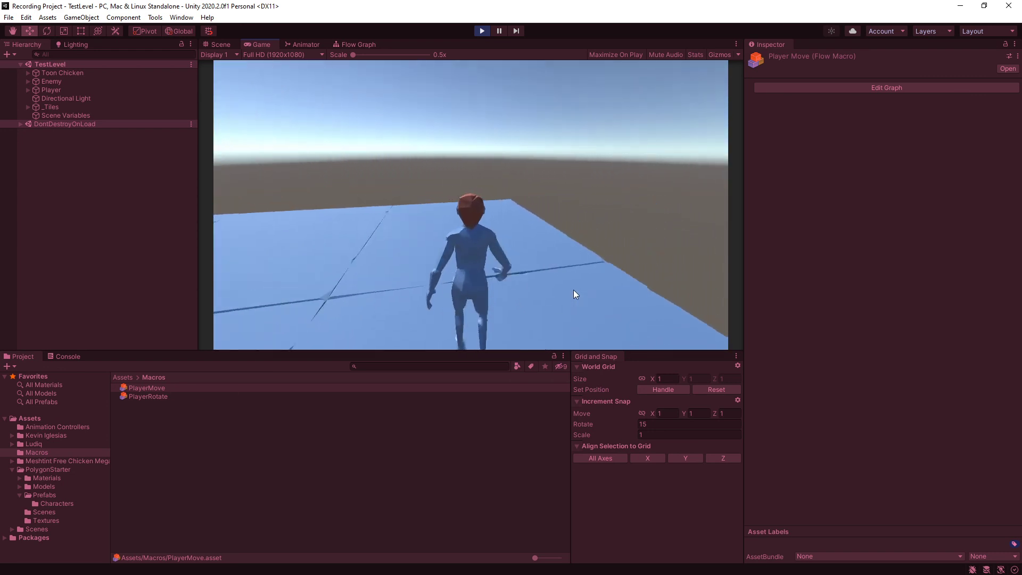
pyautogui.press('a')
pyautogui.press('d')
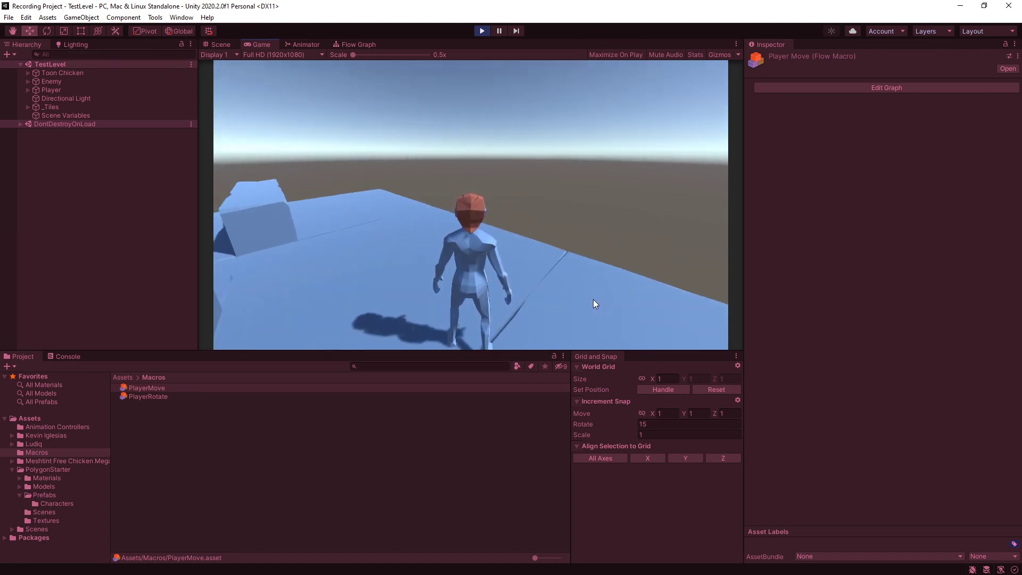
pyautogui.click(481, 31)
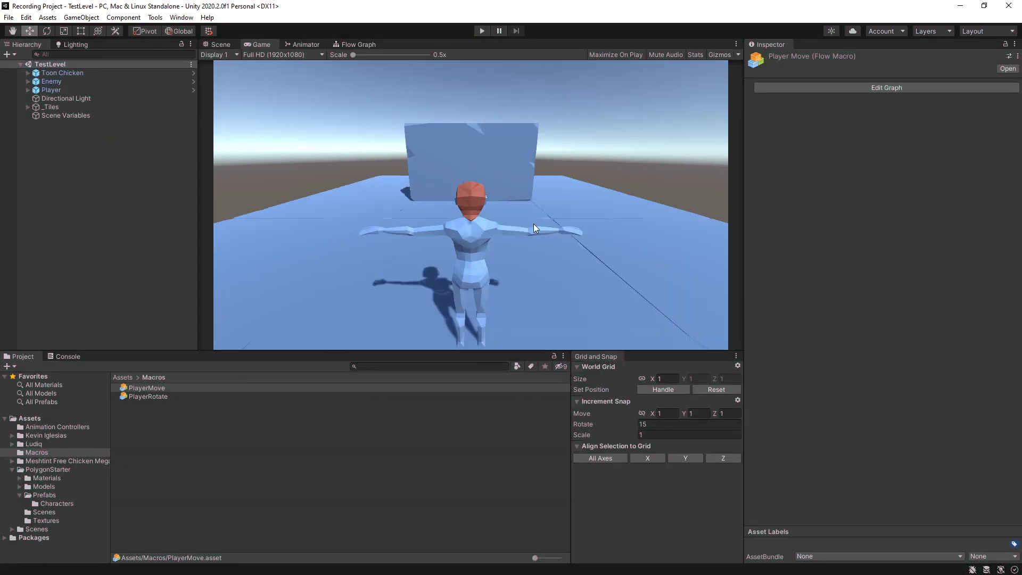